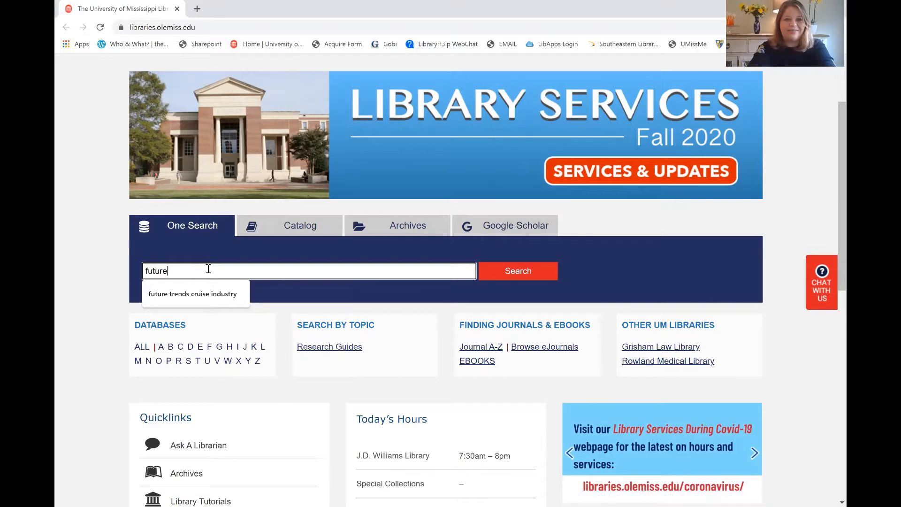
Step: Run a One Search on the library homepage for "future trends cruise industry"
{"action": "left_click", "coordinate": [212, 295]}
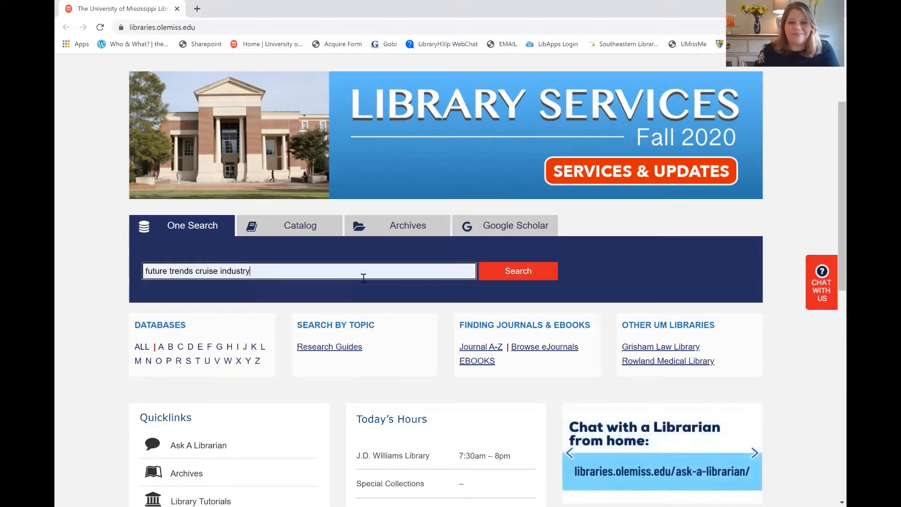
{"action": "left_click", "coordinate": [509, 276]}
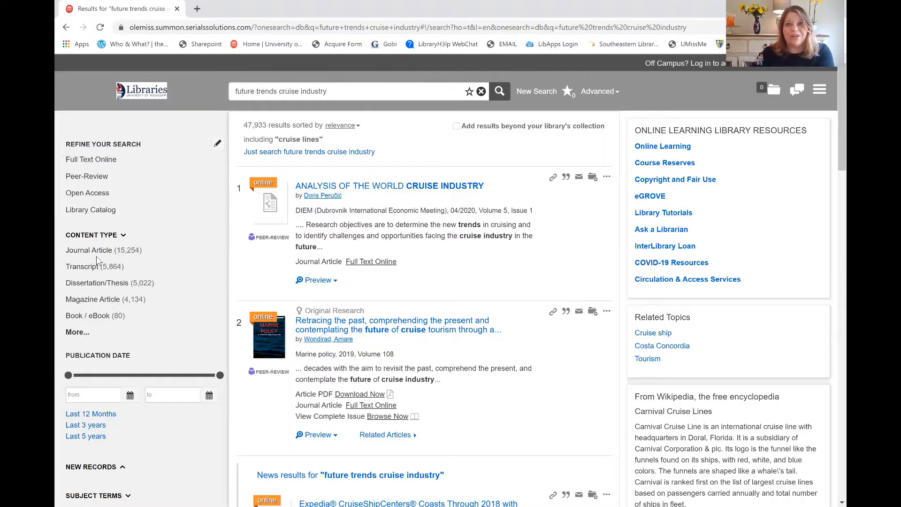
{"action": "left_click", "coordinate": [89, 179]}
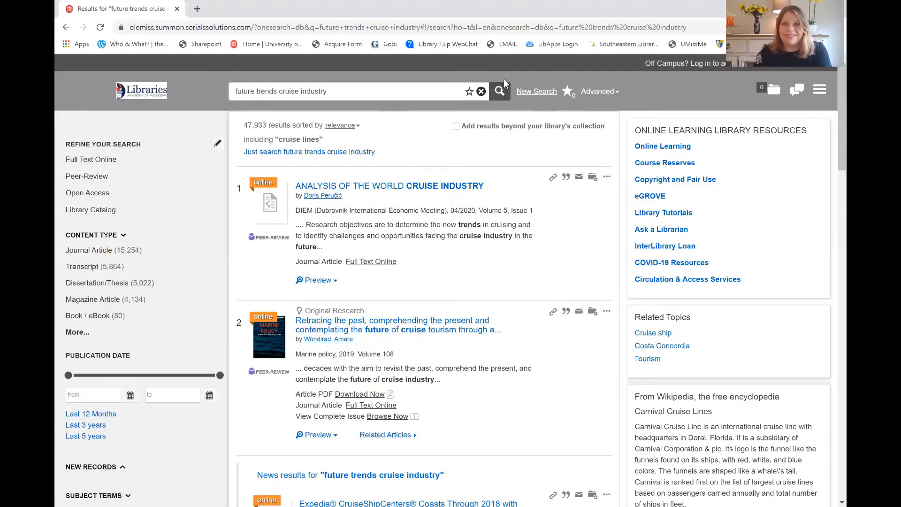
Step: In the advanced search, split the query into "future trends" in the first row and "cruise industry" in the second
{"action": "left_click", "coordinate": [599, 91]}
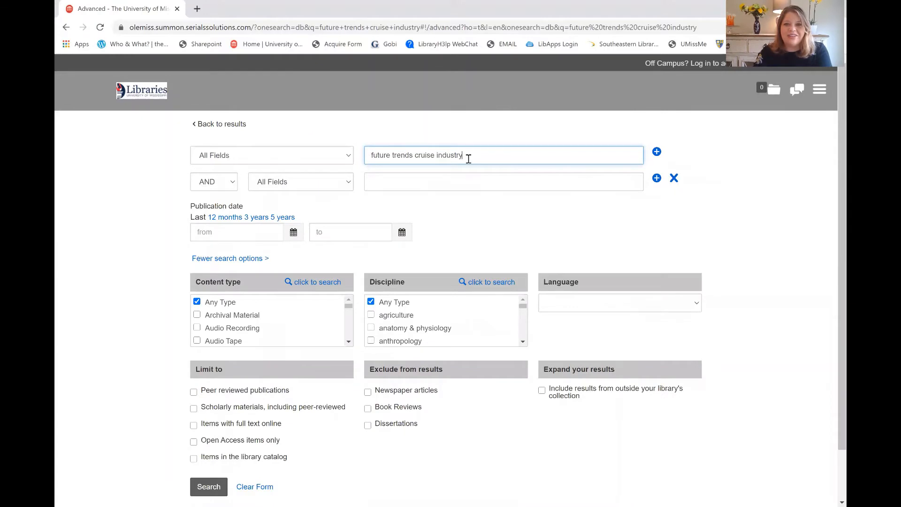
{"action": "left_click_drag", "start_coordinate": [458, 156], "coordinate": [416, 157]}
{"action": "key", "text": "ctrl+c"}
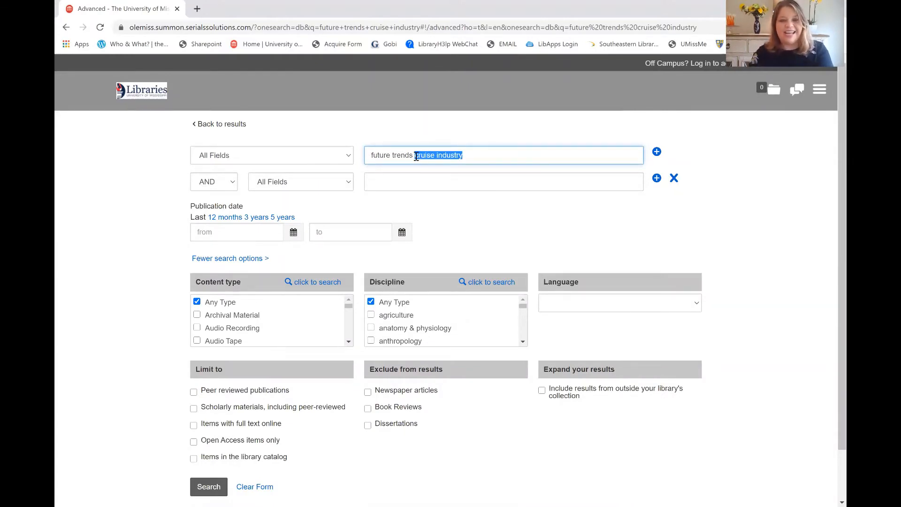
{"action": "key", "text": "BackSpace"}
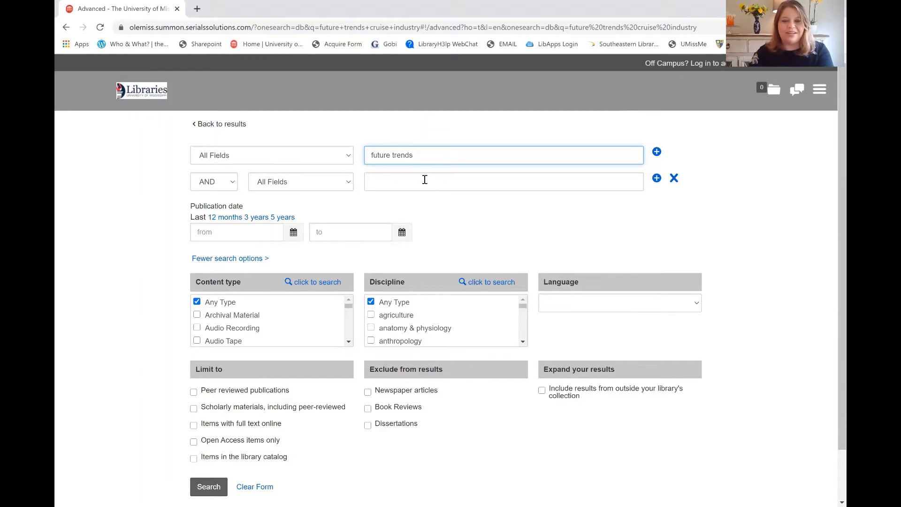
{"action": "left_click", "coordinate": [425, 180]}
{"action": "key", "text": "ctrl+v"}
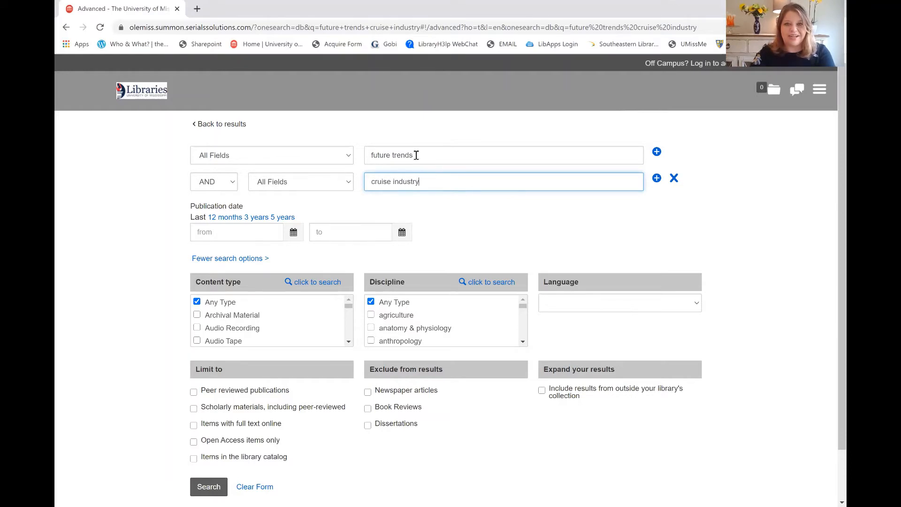
Step: Restrict the second row to Subject Terms, shorten its term to "cruise", and run the search
{"action": "left_click", "coordinate": [350, 187]}
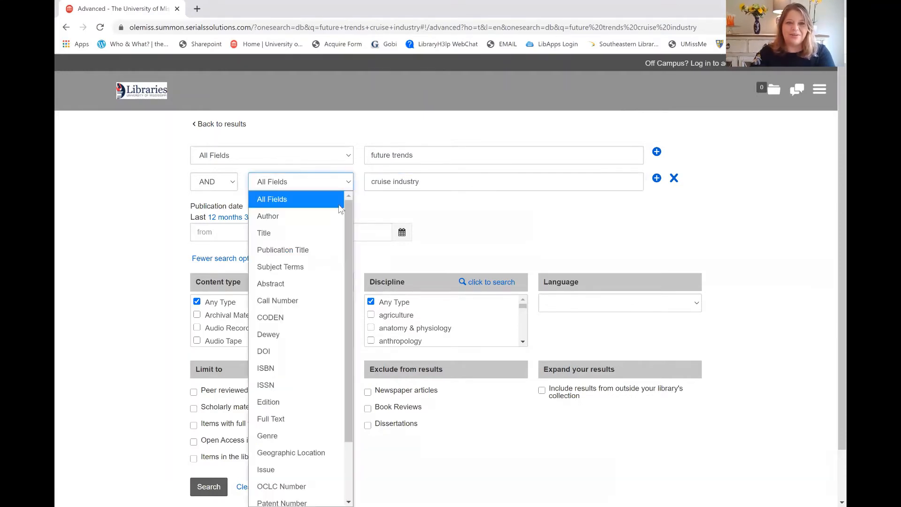
{"action": "left_click", "coordinate": [316, 276]}
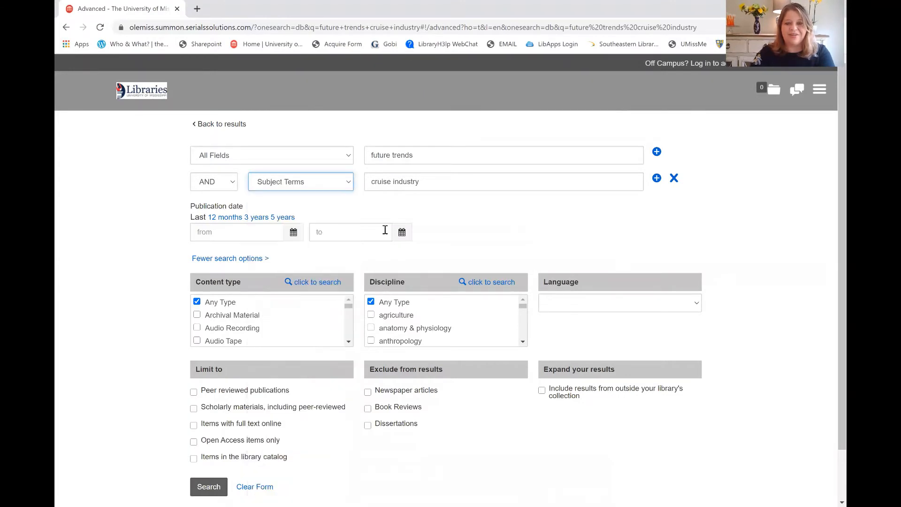
{"action": "double_click", "coordinate": [412, 185]}
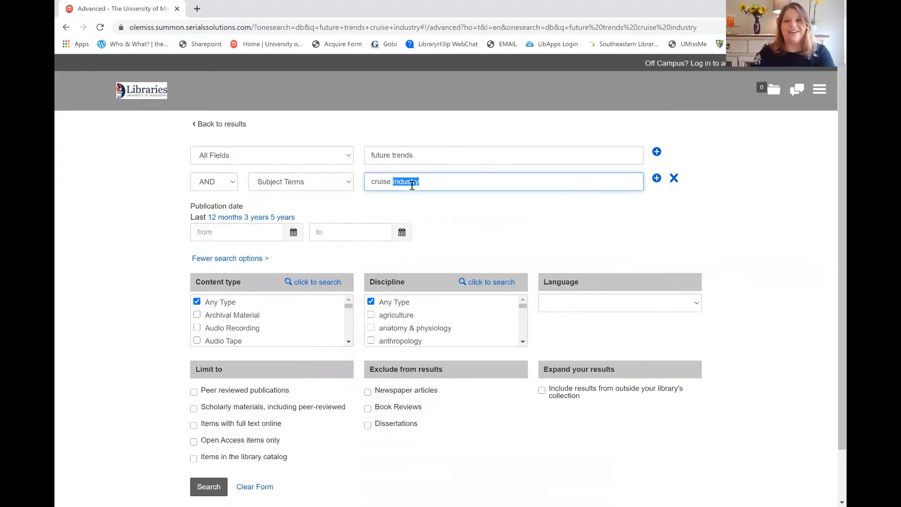
{"action": "key", "text": "BackSpace"}
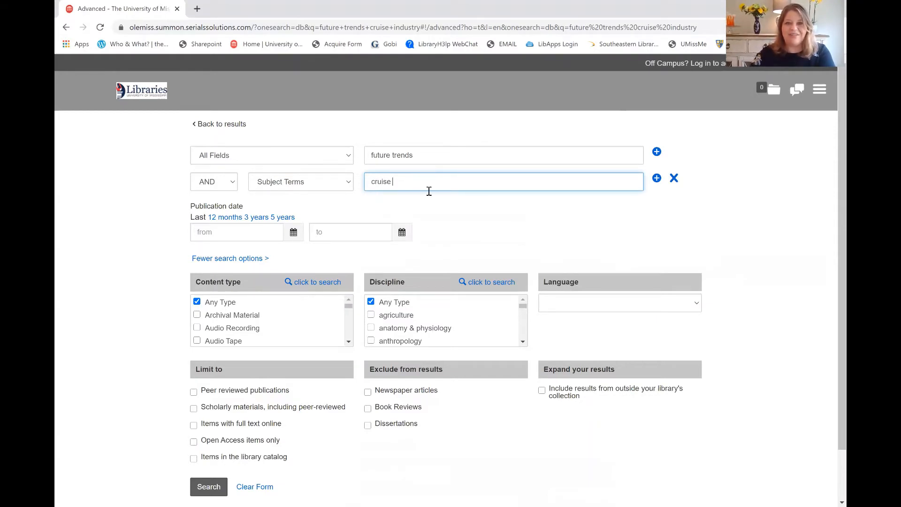
{"action": "left_click", "coordinate": [216, 494]}
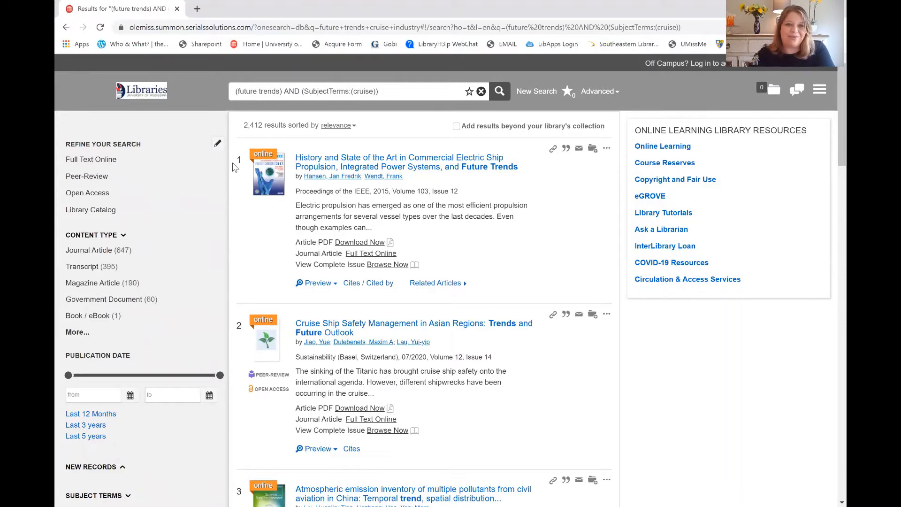
Step: Limit the results to the last 12 months, then download and open the PDF of "Cruise Ship Safety Management in Asian Regions: Trends and Future Outlook"
{"action": "left_click", "coordinate": [87, 416]}
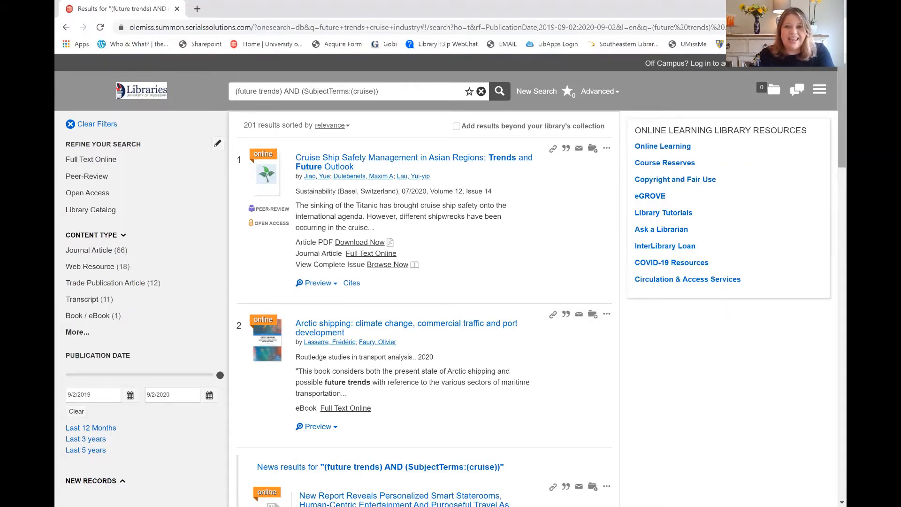
{"action": "scroll", "coordinate": [451, 282], "scroll_direction": "down", "scroll_amount": 1}
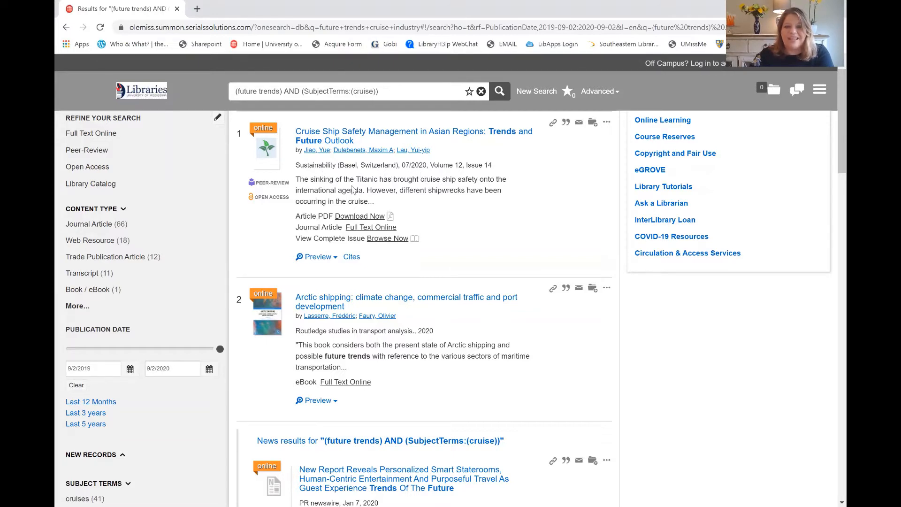
{"action": "left_click", "coordinate": [360, 217]}
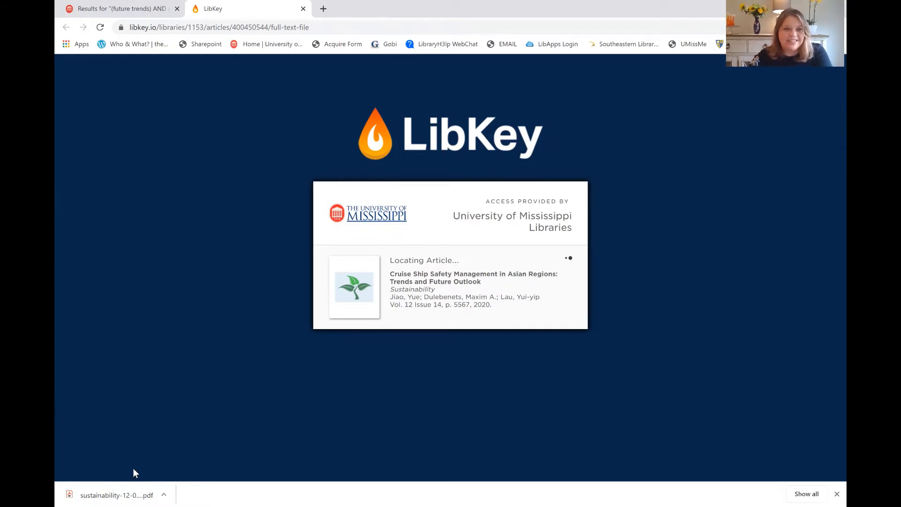
{"action": "left_click", "coordinate": [117, 494]}
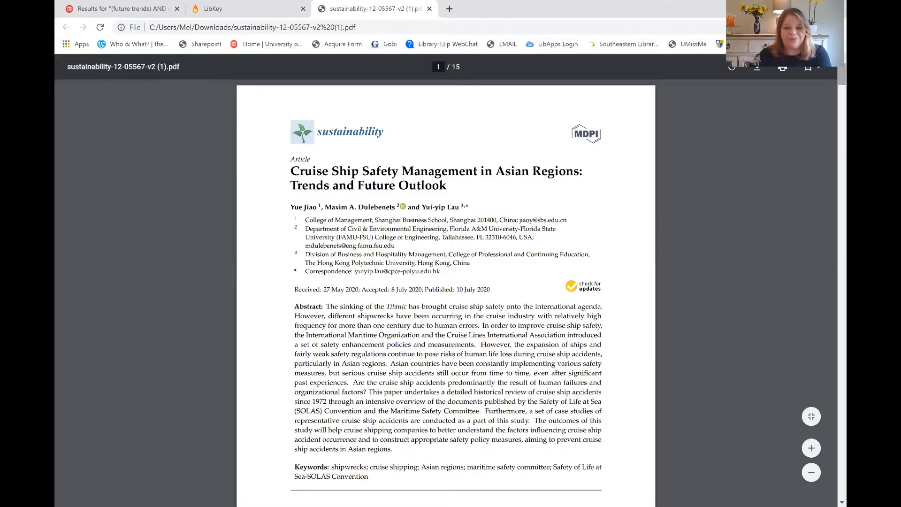
Step: Look through the article PDF from the abstract and introduction through the methodology, figures and case studies
{"action": "scroll", "coordinate": [446, 292], "scroll_direction": "down", "scroll_amount": 3}
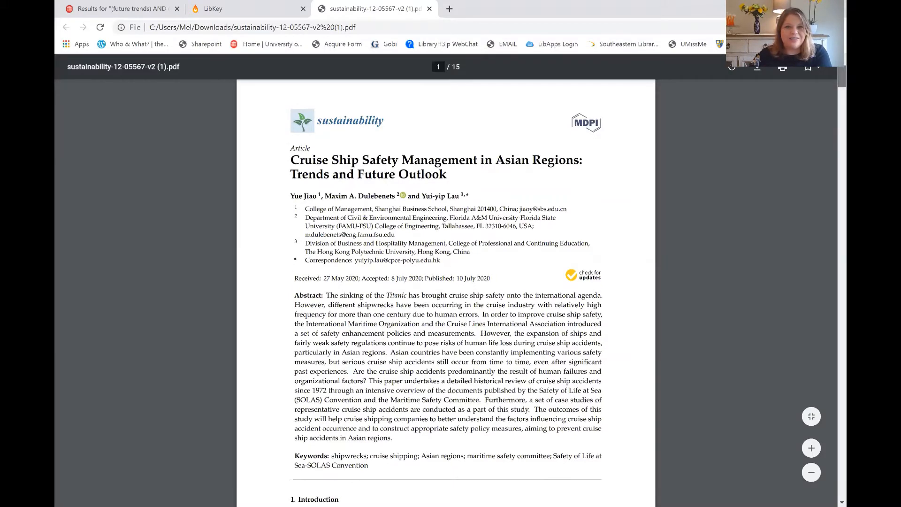
{"action": "scroll", "coordinate": [446, 291], "scroll_direction": "down", "scroll_amount": 3}
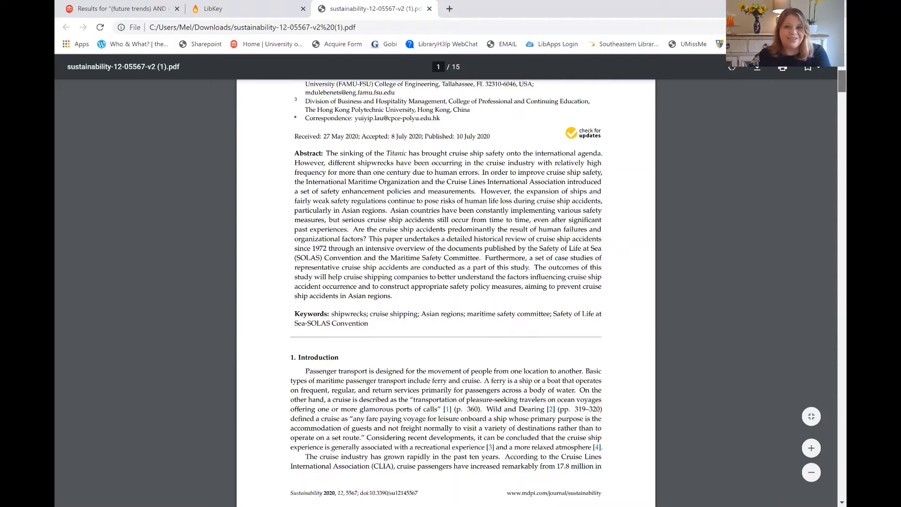
{"action": "scroll", "coordinate": [446, 291], "scroll_direction": "down", "scroll_amount": 3}
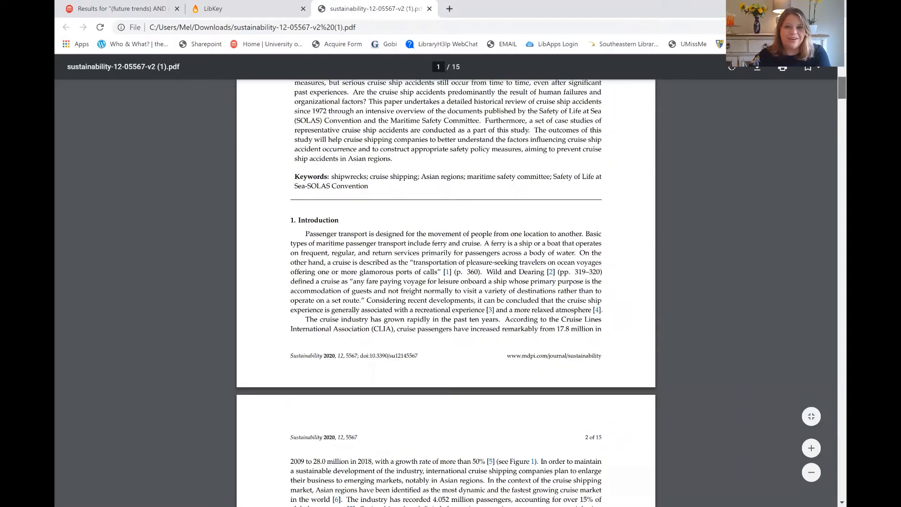
{"action": "scroll", "coordinate": [446, 291], "scroll_direction": "down", "scroll_amount": 6}
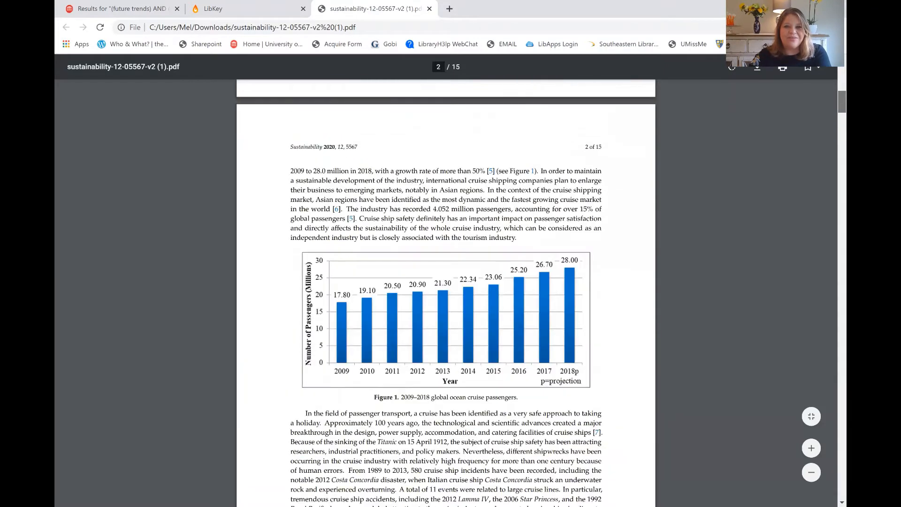
{"action": "scroll", "coordinate": [446, 291], "scroll_direction": "down", "scroll_amount": 3}
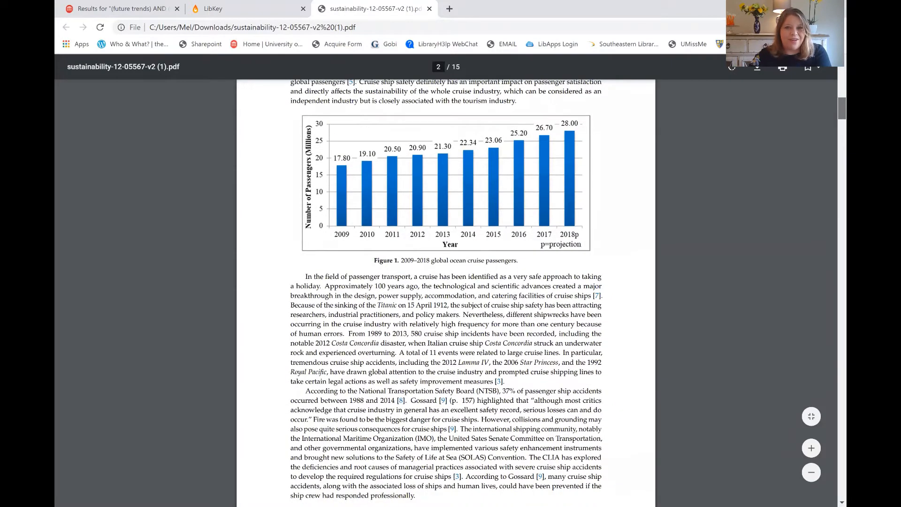
{"action": "scroll", "coordinate": [446, 291], "scroll_direction": "down", "scroll_amount": 2}
{"action": "scroll", "coordinate": [446, 291], "scroll_direction": "down", "scroll_amount": 1}
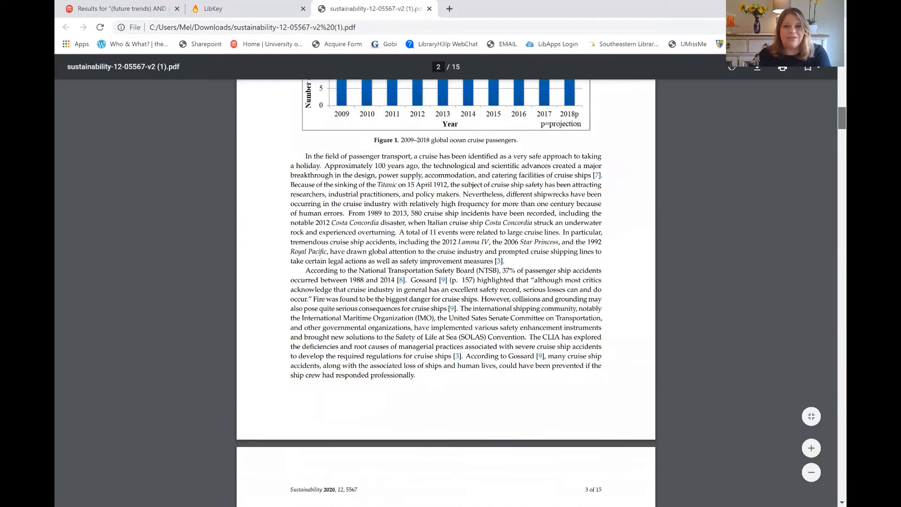
{"action": "scroll", "coordinate": [446, 291], "scroll_direction": "down", "scroll_amount": 9}
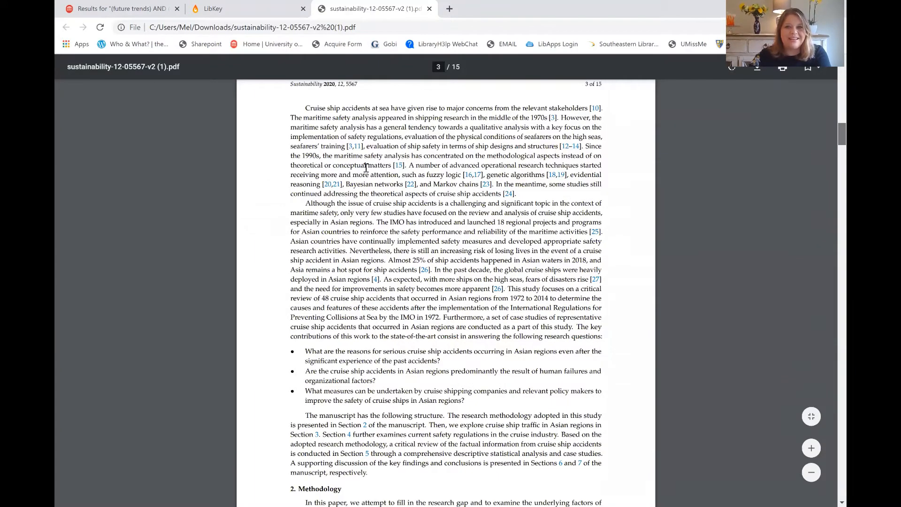
{"action": "scroll", "coordinate": [366, 168], "scroll_direction": "down", "scroll_amount": 1}
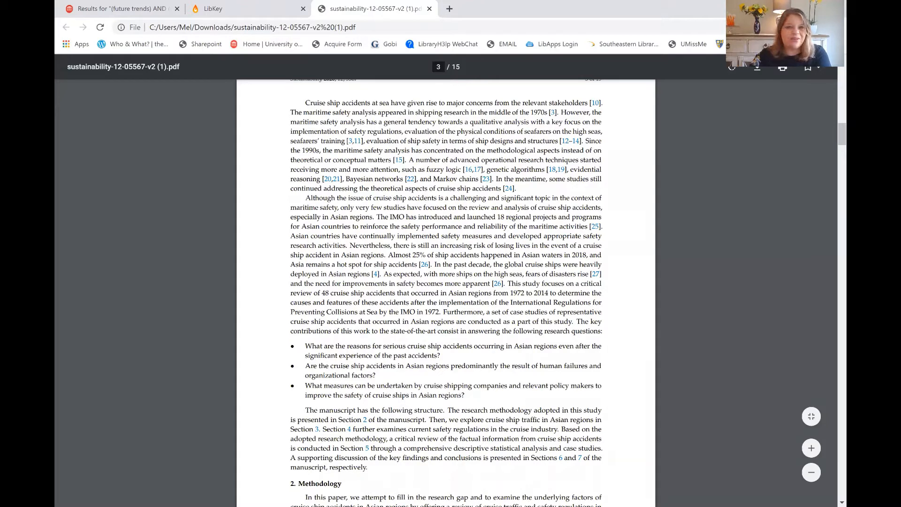
{"action": "scroll", "coordinate": [623, 167], "scroll_direction": "down", "scroll_amount": 2}
{"action": "scroll", "coordinate": [446, 277], "scroll_direction": "down", "scroll_amount": 2}
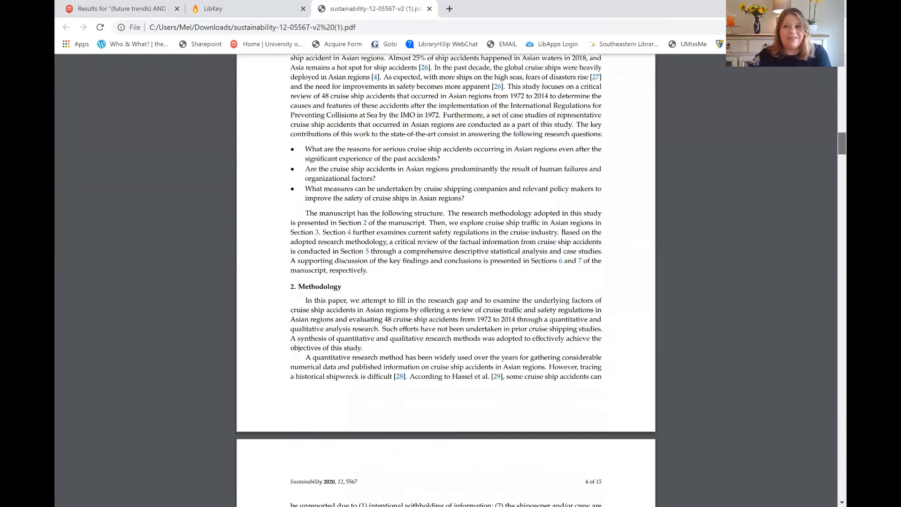
{"action": "scroll", "coordinate": [446, 277], "scroll_direction": "down", "scroll_amount": 4}
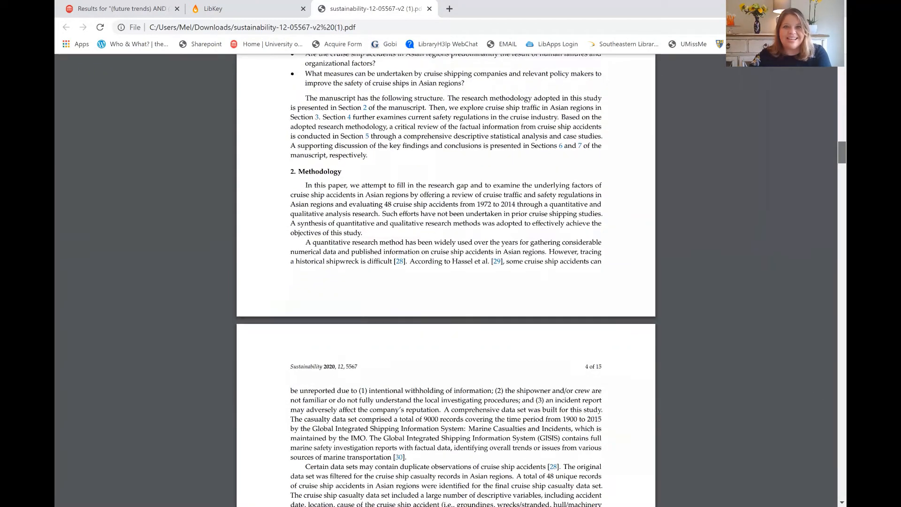
{"action": "scroll", "coordinate": [446, 277], "scroll_direction": "down", "scroll_amount": 1}
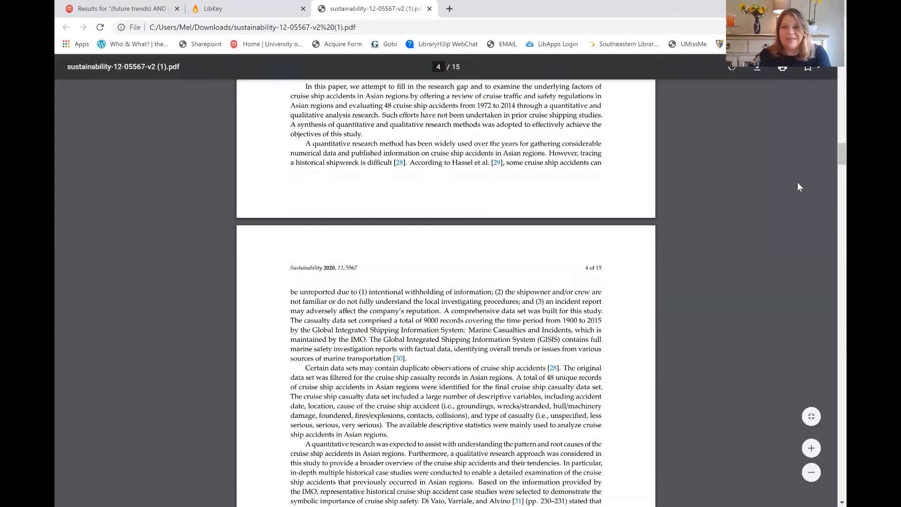
{"action": "scroll", "coordinate": [446, 291], "scroll_direction": "down", "scroll_amount": 3}
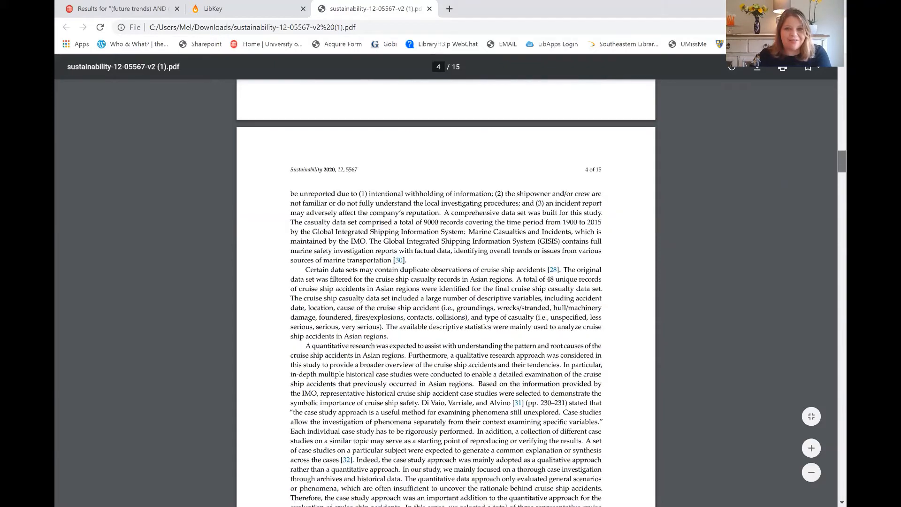
{"action": "scroll", "coordinate": [446, 282], "scroll_direction": "down", "scroll_amount": 4}
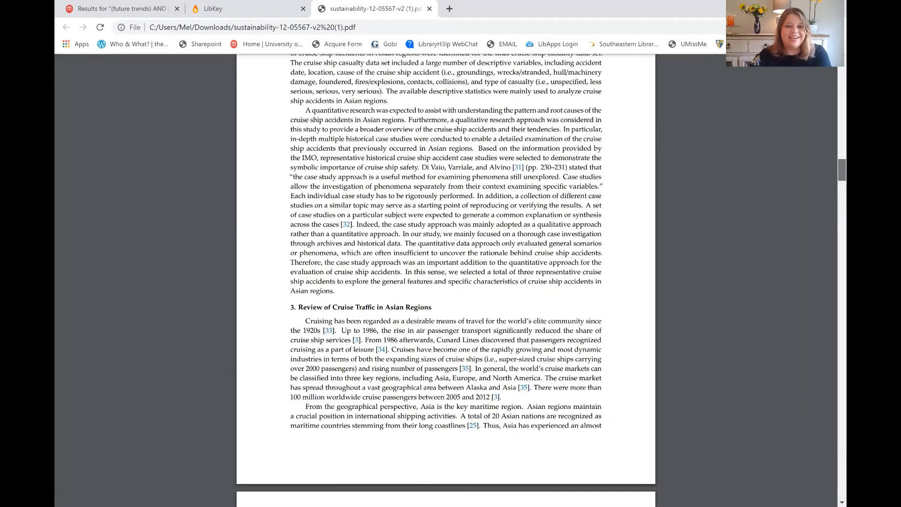
{"action": "scroll", "coordinate": [446, 282], "scroll_direction": "down", "scroll_amount": 9}
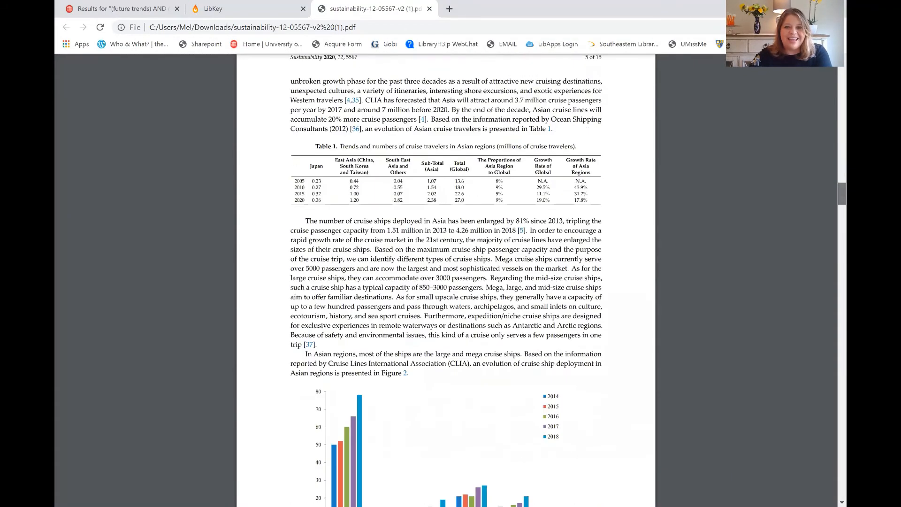
{"action": "scroll", "coordinate": [827, 210], "scroll_direction": "down", "scroll_amount": 9}
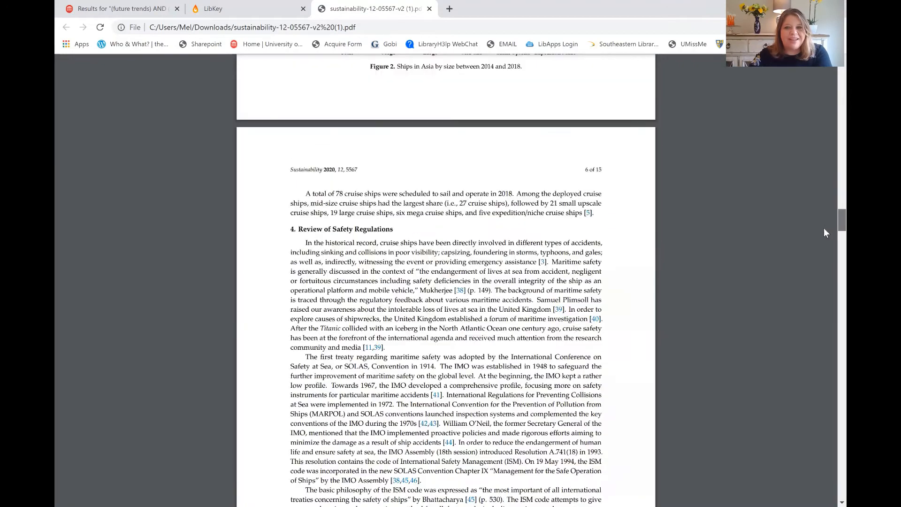
{"action": "scroll", "coordinate": [823, 235], "scroll_direction": "down", "scroll_amount": 20}
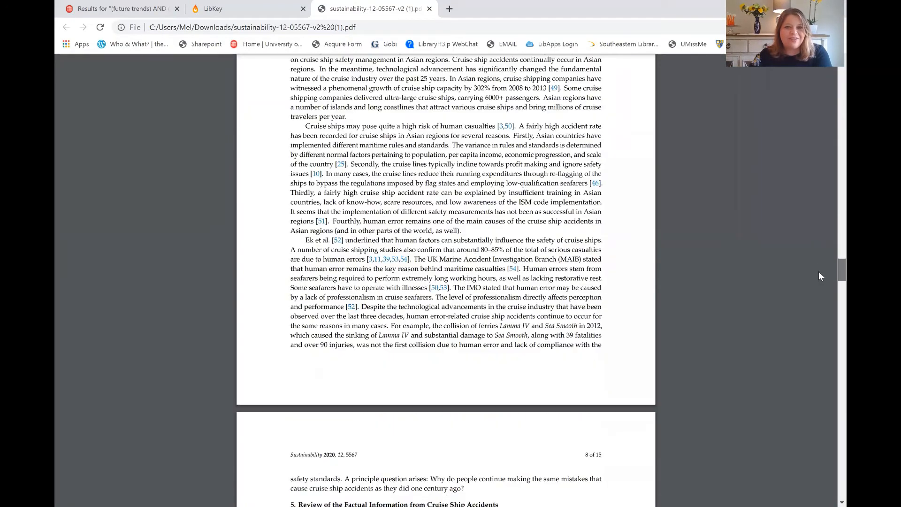
{"action": "scroll", "coordinate": [819, 286], "scroll_direction": "down", "scroll_amount": 13}
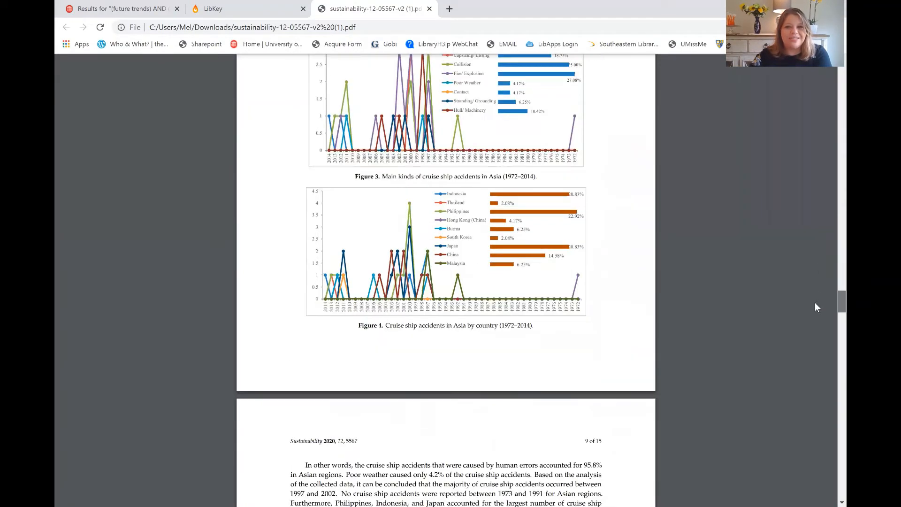
{"action": "scroll", "coordinate": [814, 328], "scroll_direction": "down", "scroll_amount": 10}
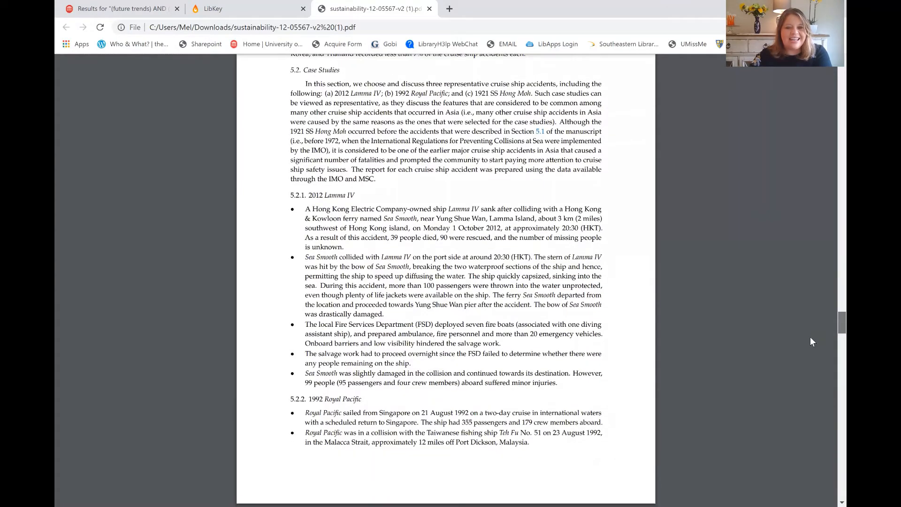
{"action": "scroll", "coordinate": [810, 347], "scroll_direction": "down", "scroll_amount": 10}
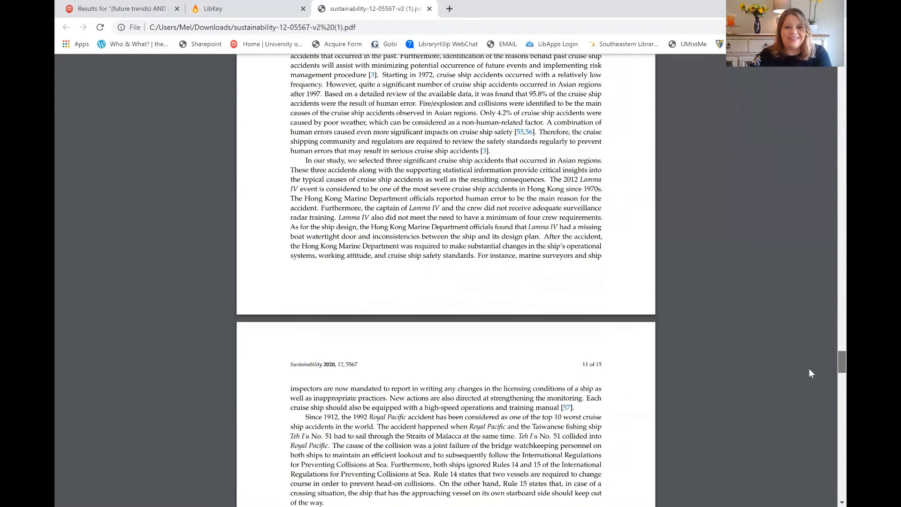
Step: Look through the rest of the article PDF, from the case study discussion to the reference list, and return to its first page
{"action": "scroll", "coordinate": [810, 381], "scroll_direction": "down", "scroll_amount": 15}
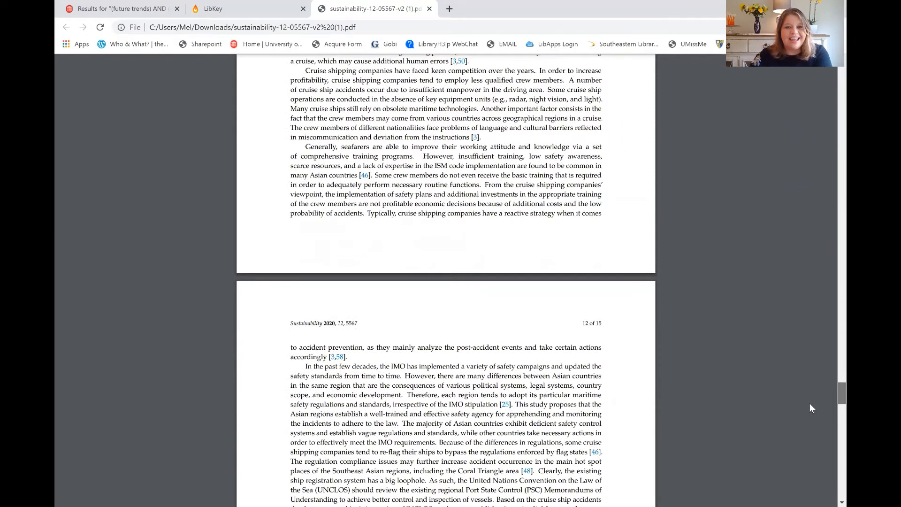
{"action": "scroll", "coordinate": [811, 419], "scroll_direction": "down", "scroll_amount": 12}
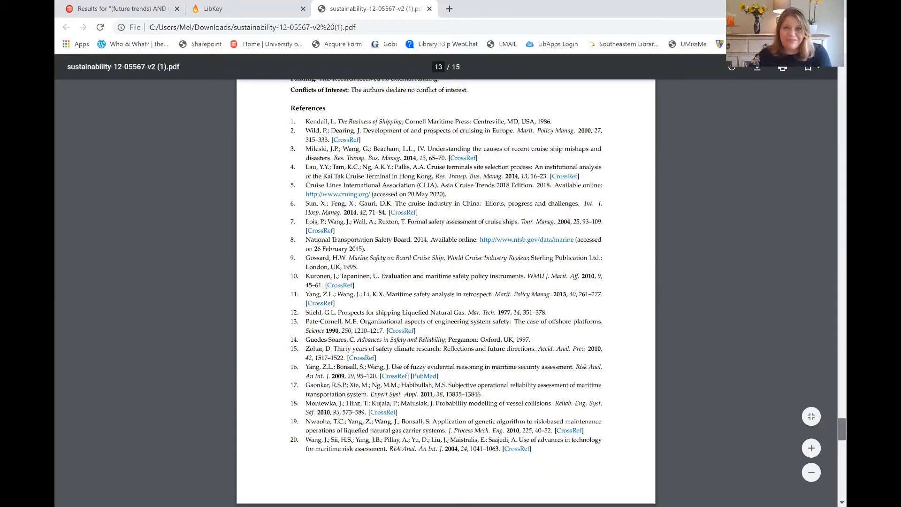
{"action": "scroll", "coordinate": [446, 291], "scroll_direction": "down", "scroll_amount": 3}
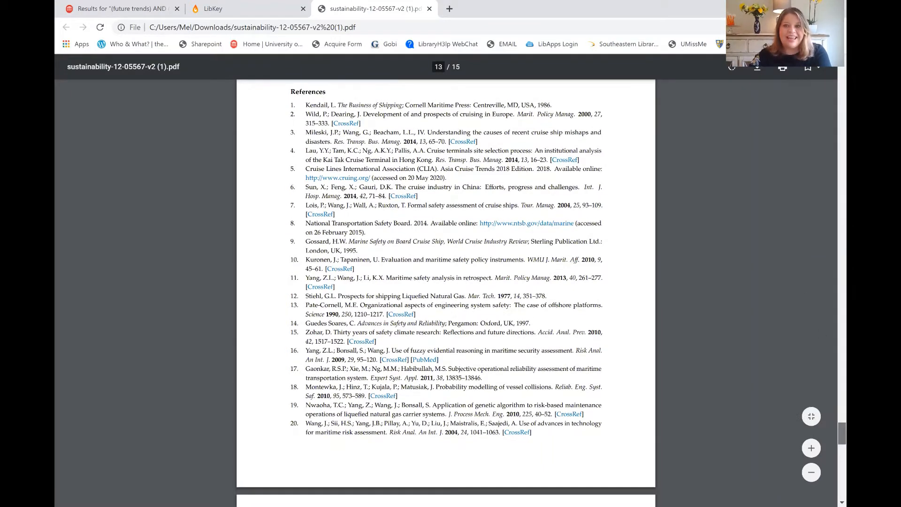
{"action": "scroll", "coordinate": [446, 291], "scroll_direction": "down", "scroll_amount": 6}
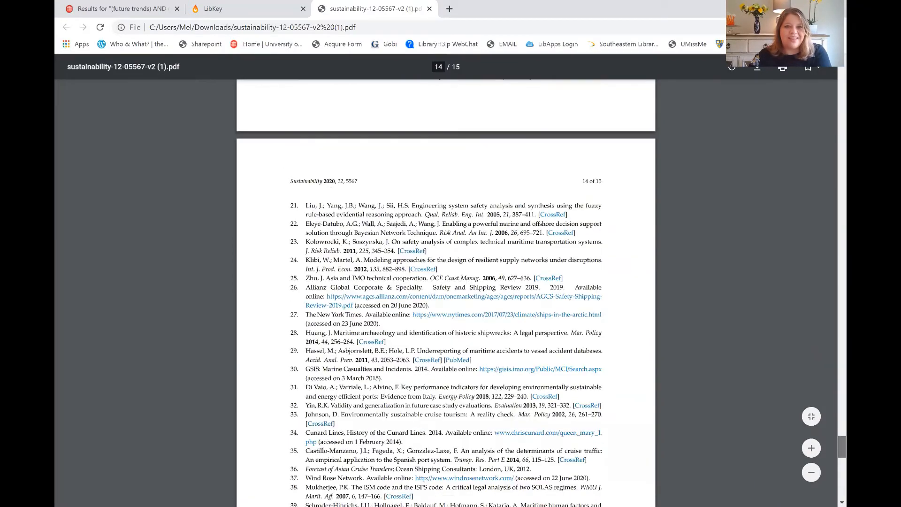
{"action": "scroll", "coordinate": [446, 291], "scroll_direction": "down", "scroll_amount": 9}
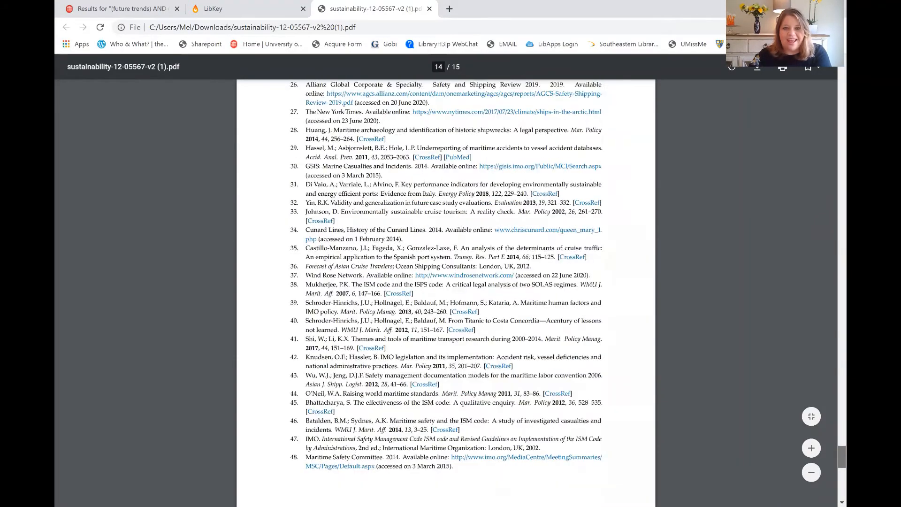
{"action": "scroll", "coordinate": [446, 291], "scroll_direction": "down", "scroll_amount": 2}
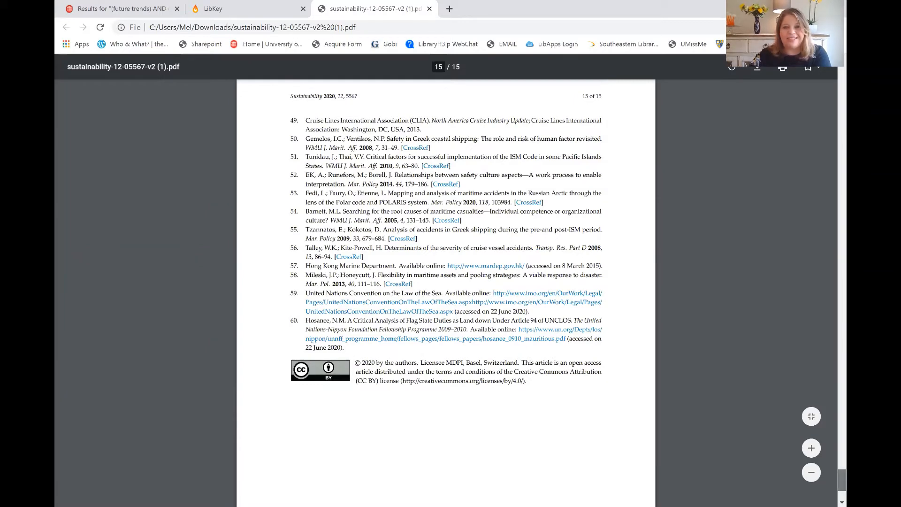
{"action": "left_click_drag", "start_coordinate": [842, 480], "coordinate": [842, 76]}
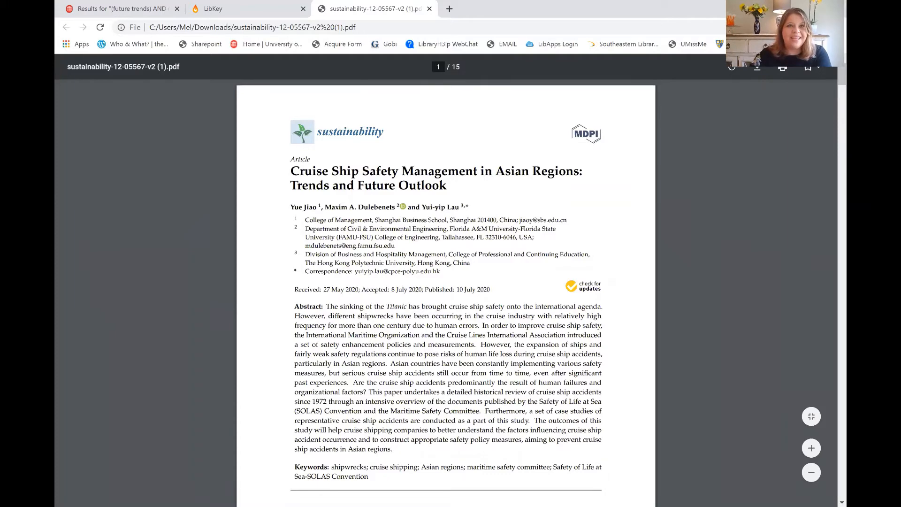
Step: Close the LibKey page and the article PDF, and return to the search results
{"action": "left_click", "coordinate": [231, 13]}
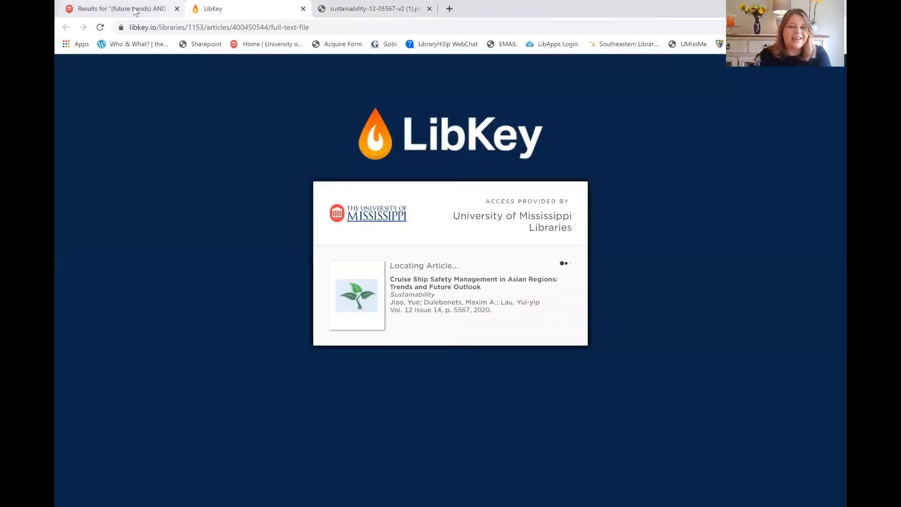
{"action": "left_click", "coordinate": [135, 9]}
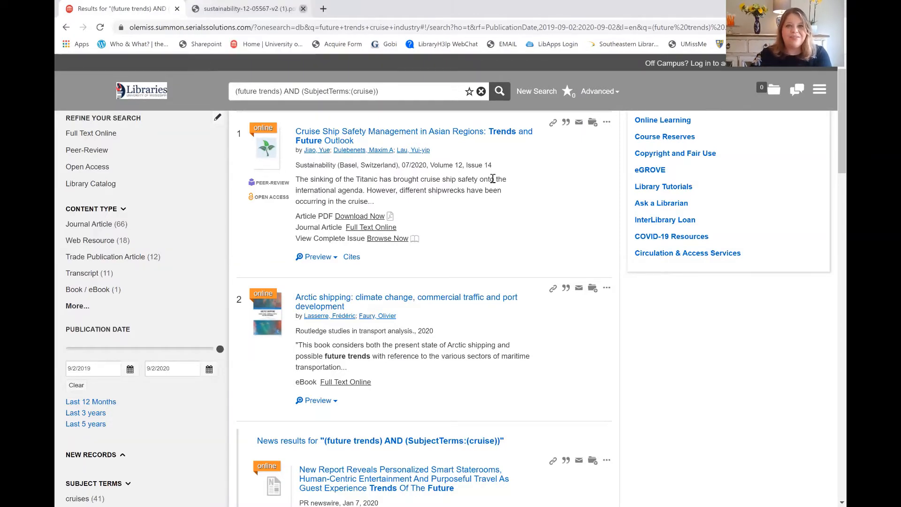
{"action": "left_click", "coordinate": [304, 8]}
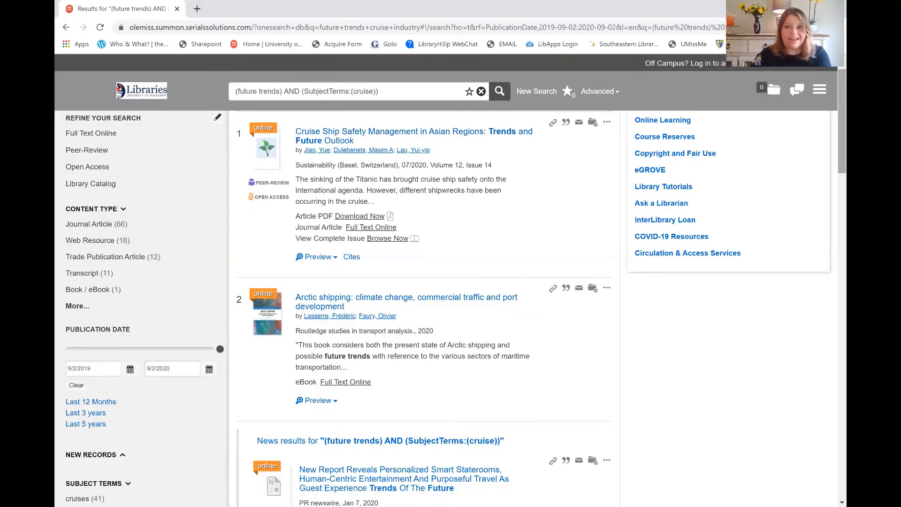
Step: Open the ebook "Arctic shipping: climate change, commercial traffic and port development" from the results for reading online
{"action": "scroll", "coordinate": [455, 308], "scroll_direction": "down", "scroll_amount": 1}
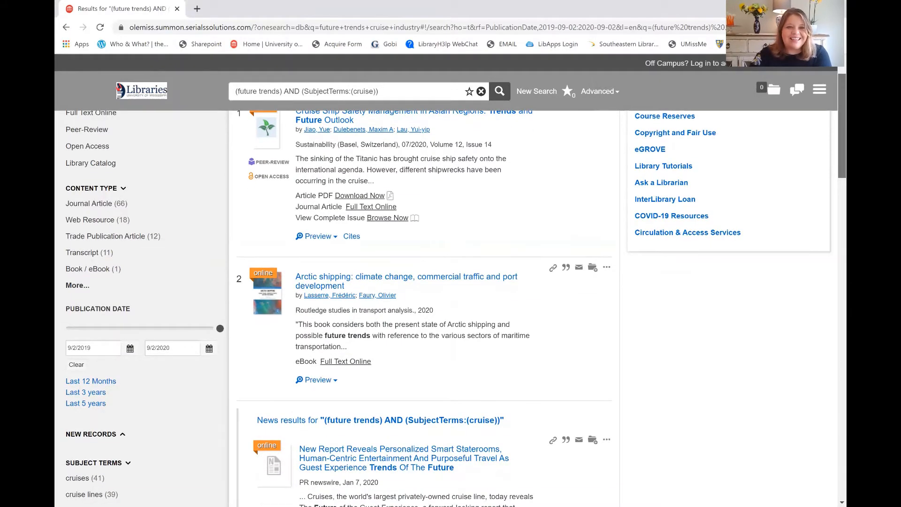
{"action": "scroll", "coordinate": [343, 198], "scroll_direction": "down", "scroll_amount": 5}
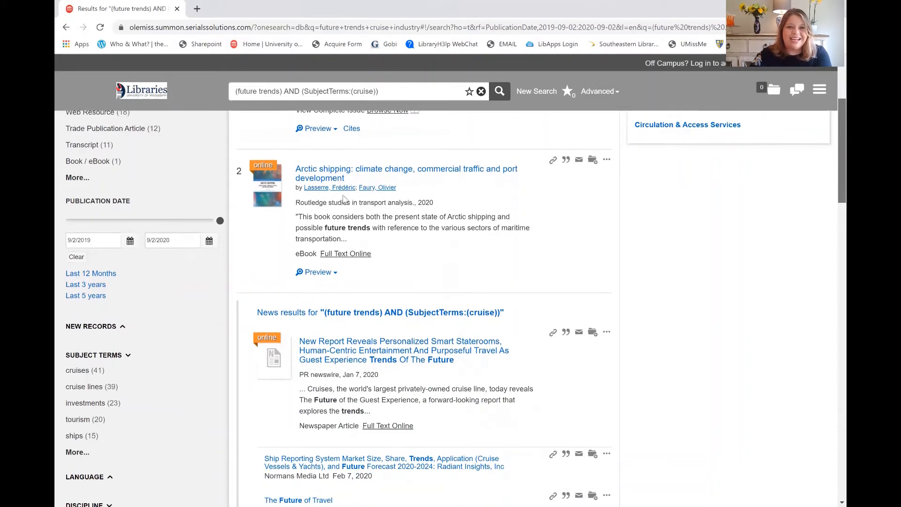
{"action": "left_click", "coordinate": [422, 170]}
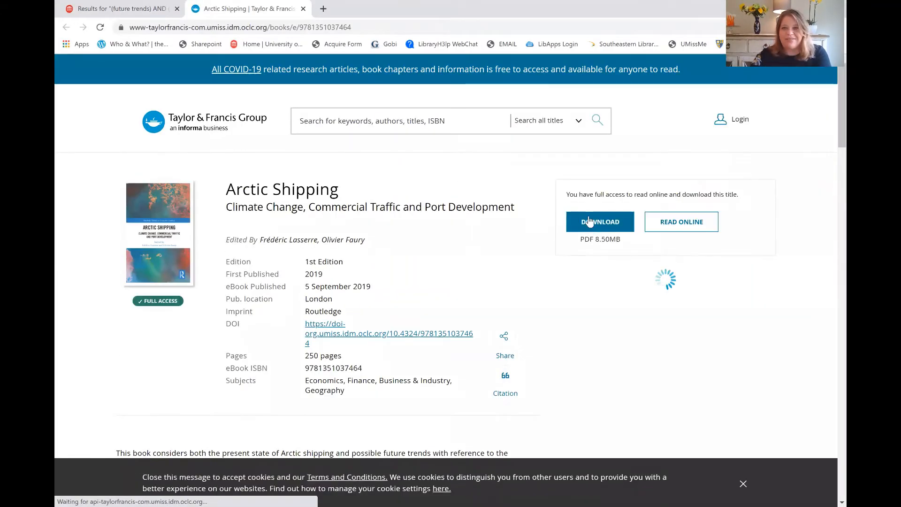
{"action": "left_click", "coordinate": [696, 224]}
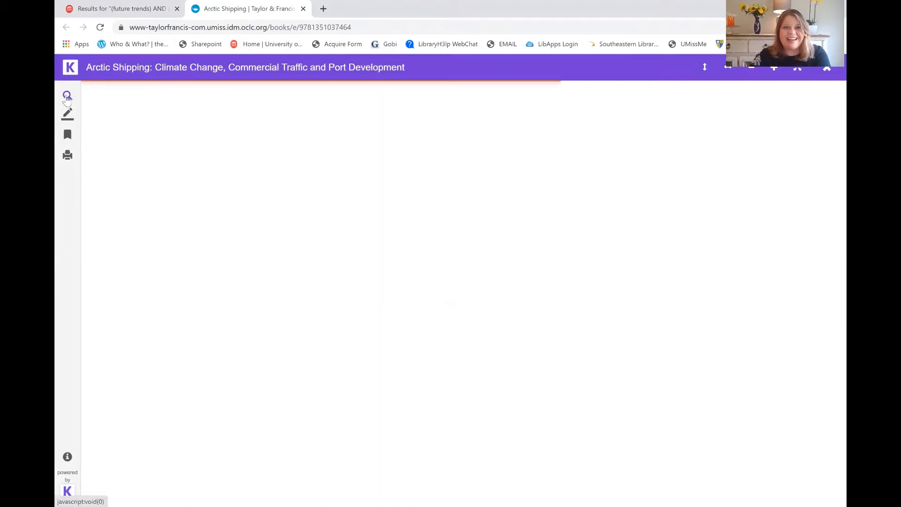
Step: Search inside the ebook for "united states"
{"action": "left_click", "coordinate": [67, 96]}
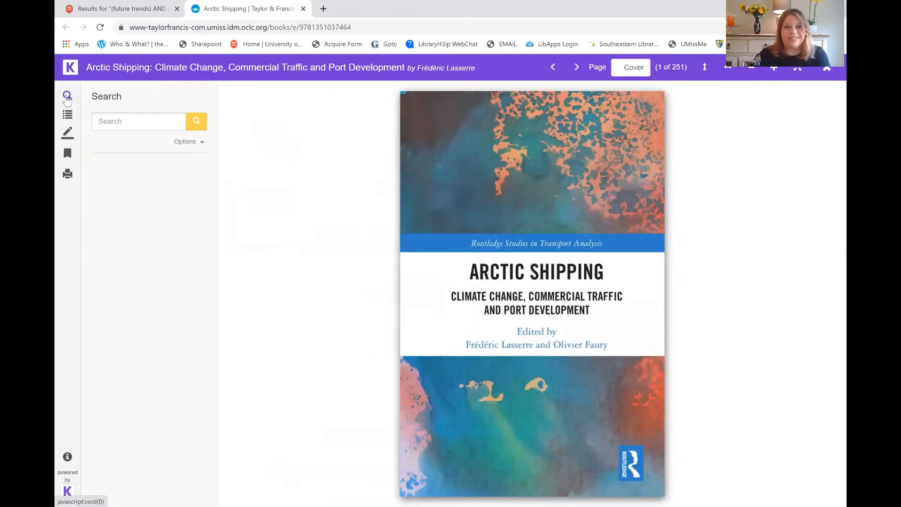
{"action": "left_click", "coordinate": [115, 120]}
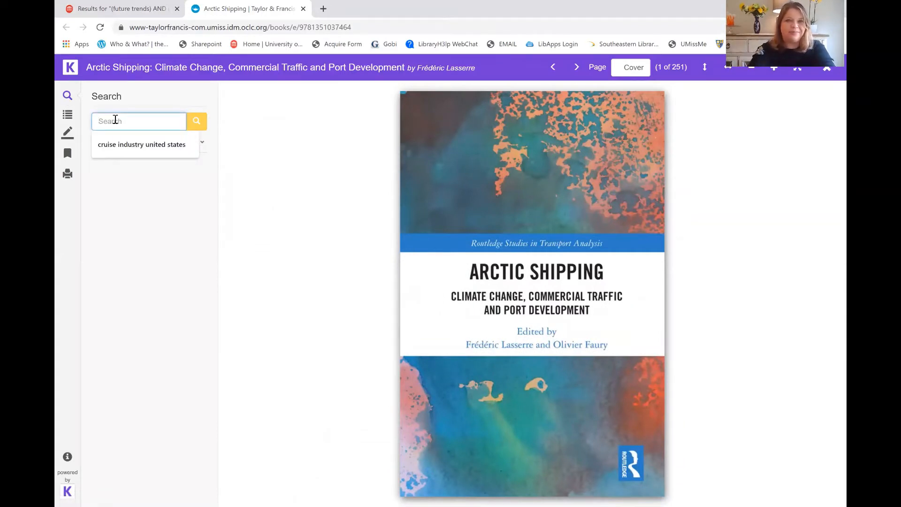
{"action": "type", "text": "united st"}
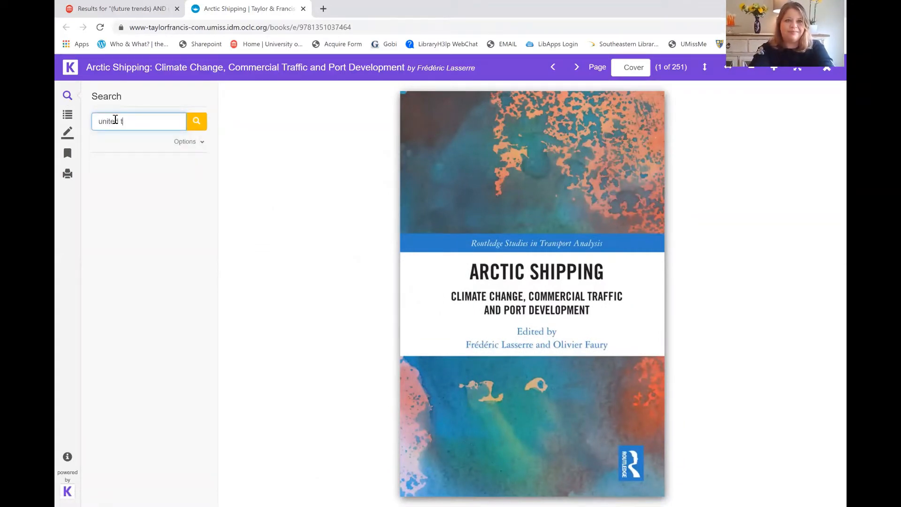
{"action": "type", "text": "ates"}
{"action": "key", "text": "Return"}
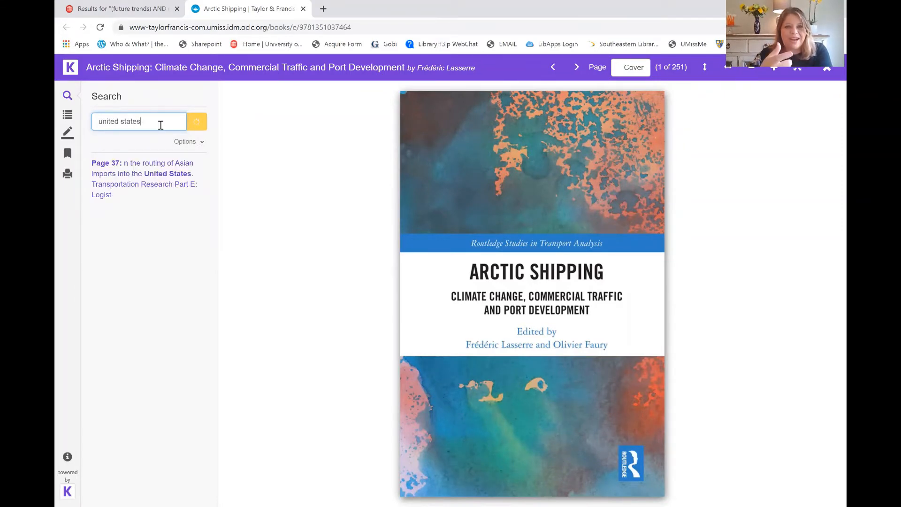
Step: View the ebook matches on pages 37 and 118, and close the ebook to return to the search results
{"action": "left_click", "coordinate": [161, 183]}
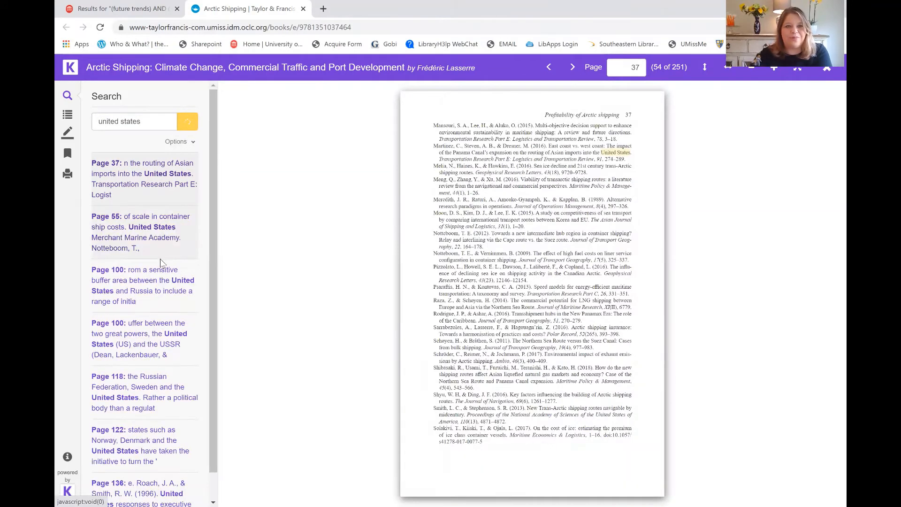
{"action": "left_click", "coordinate": [148, 386]}
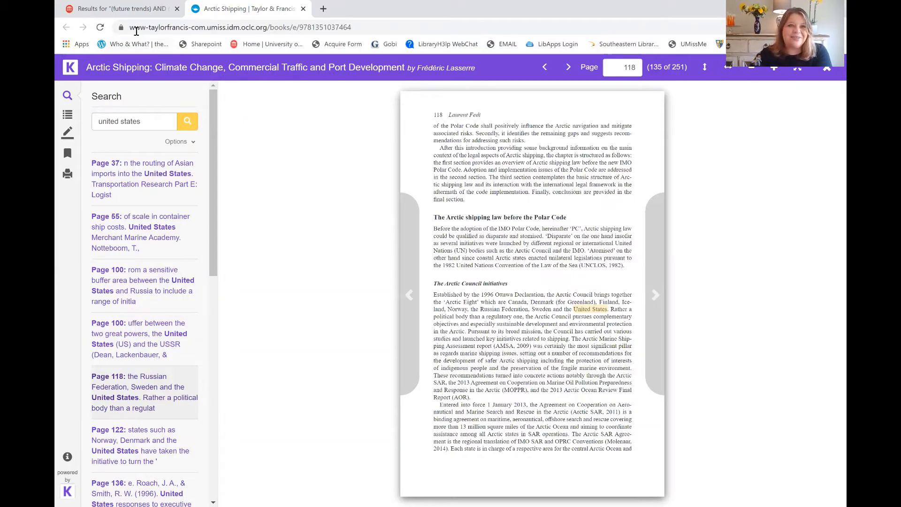
{"action": "left_click", "coordinate": [303, 8]}
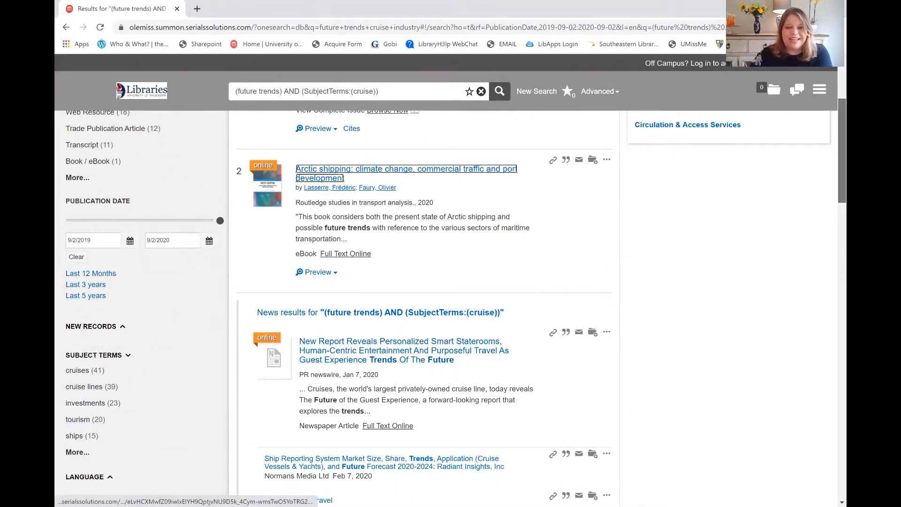
Step: Check the news results, limit the results to trade publication articles, and look through that list
{"action": "scroll", "coordinate": [842, 150], "scroll_direction": "down", "scroll_amount": 2}
{"action": "scroll", "coordinate": [375, 227], "scroll_direction": "down", "scroll_amount": 2}
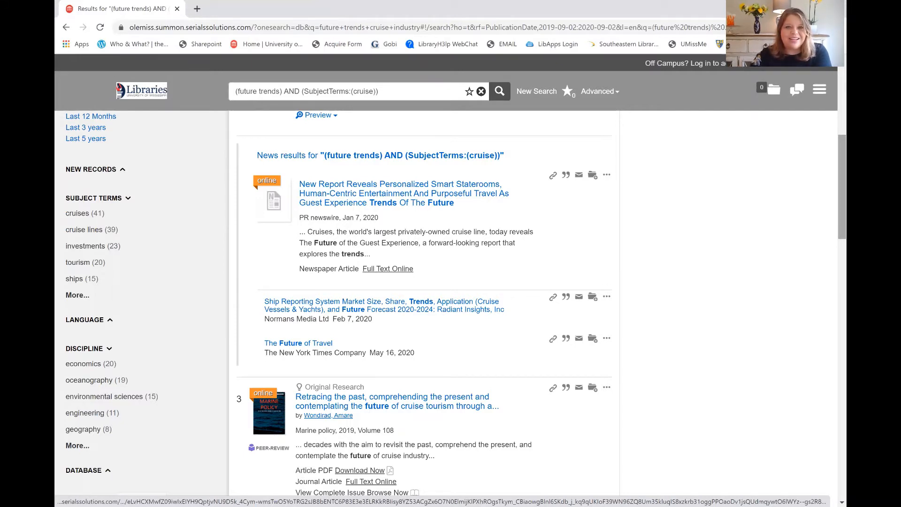
{"action": "scroll", "coordinate": [540, 201], "scroll_direction": "down", "scroll_amount": 1}
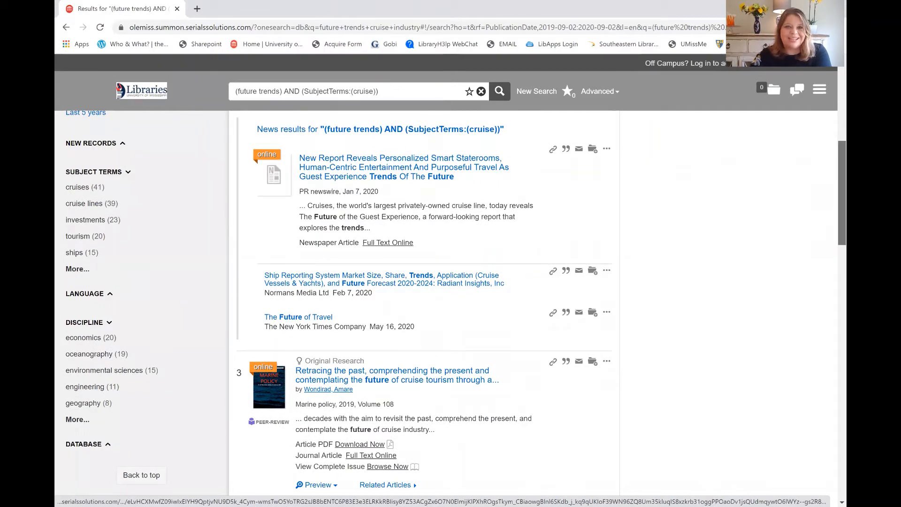
{"action": "scroll", "coordinate": [842, 193], "scroll_direction": "up", "scroll_amount": 3}
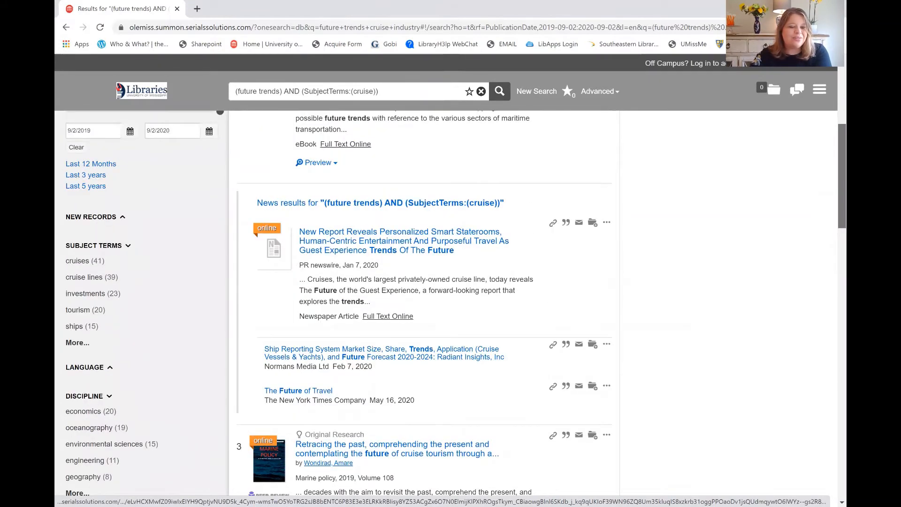
{"action": "scroll", "coordinate": [842, 193], "scroll_direction": "up", "scroll_amount": 4}
{"action": "scroll", "coordinate": [113, 251], "scroll_direction": "up", "scroll_amount": 1}
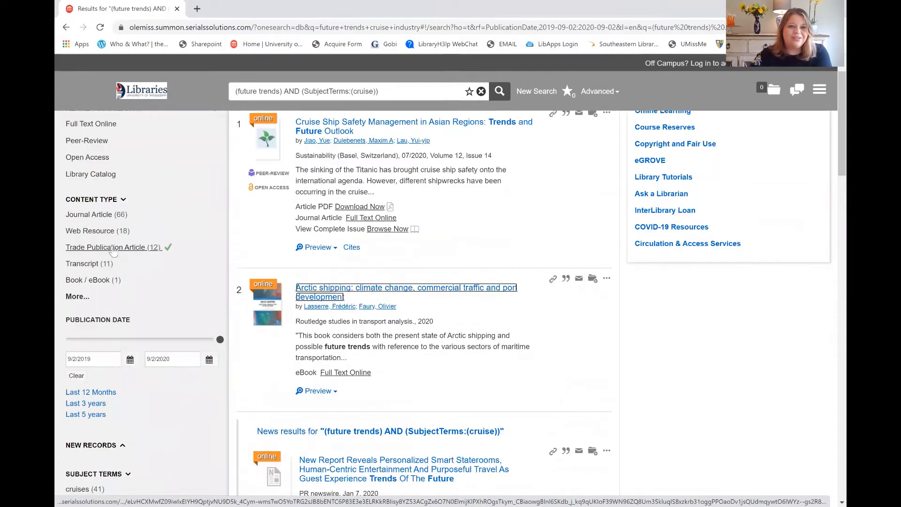
{"action": "left_click", "coordinate": [113, 248]}
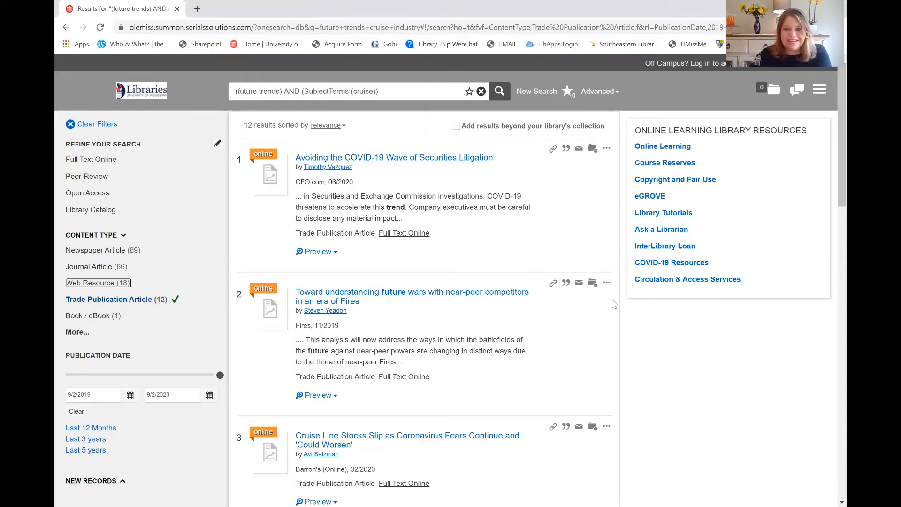
{"action": "left_click_drag", "start_coordinate": [842, 141], "coordinate": [843, 172]}
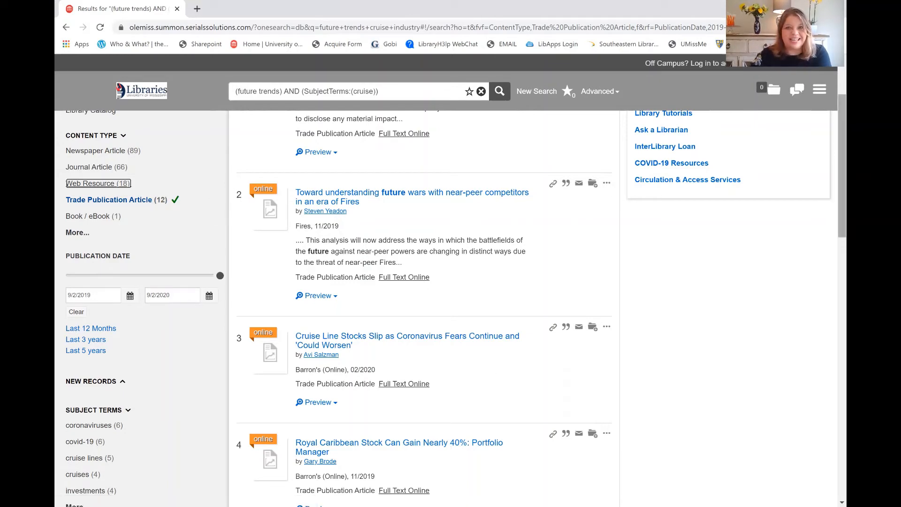
{"action": "scroll", "coordinate": [450, 300], "scroll_direction": "up", "scroll_amount": 2}
{"action": "scroll", "coordinate": [451, 300], "scroll_direction": "up", "scroll_amount": 1}
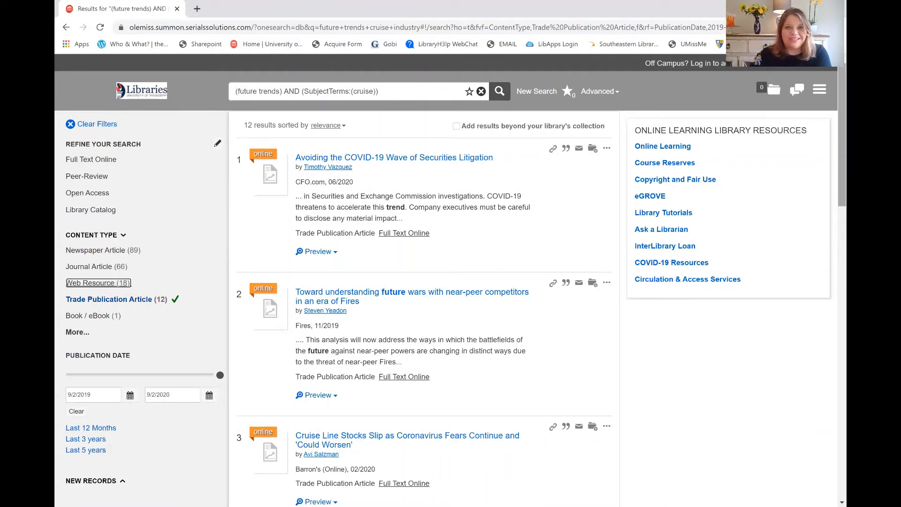
Step: Replace the trade publication limit so that only the Newspaper Article content type filters the results
{"action": "left_click", "coordinate": [93, 301]}
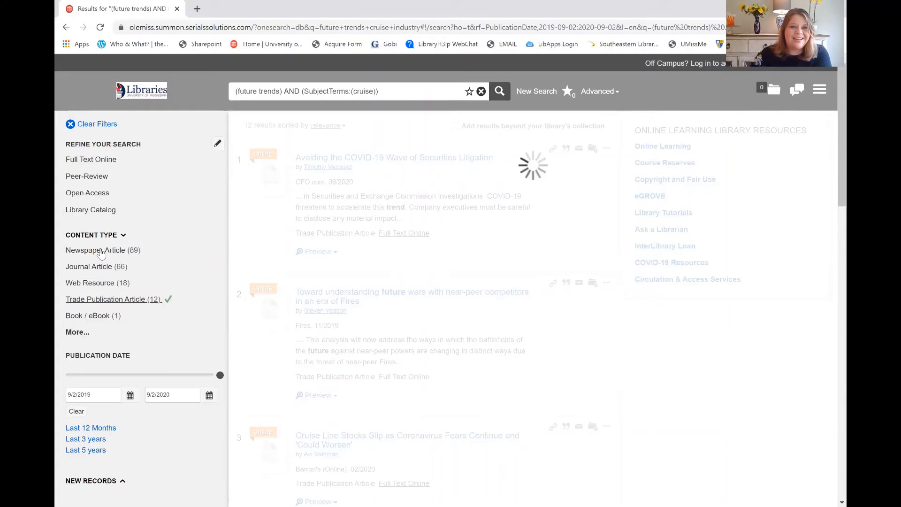
{"action": "left_click", "coordinate": [100, 252]}
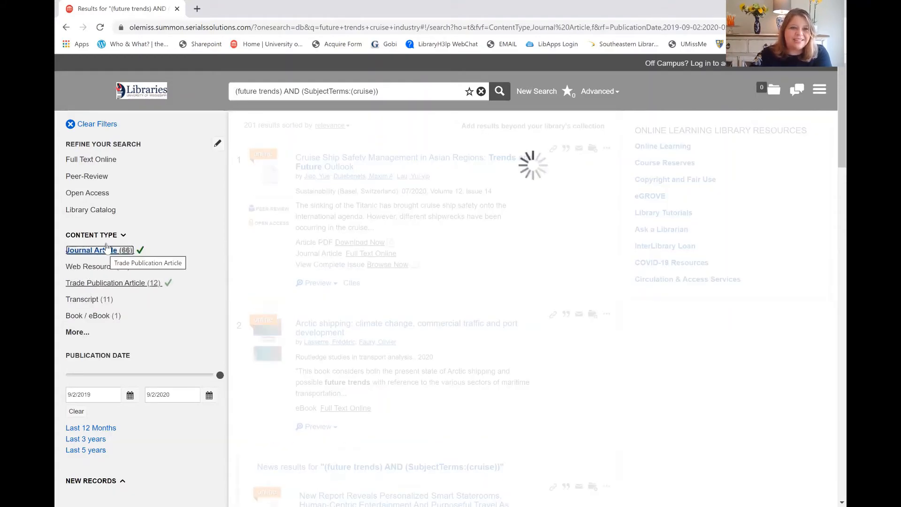
{"action": "left_click", "coordinate": [107, 250]}
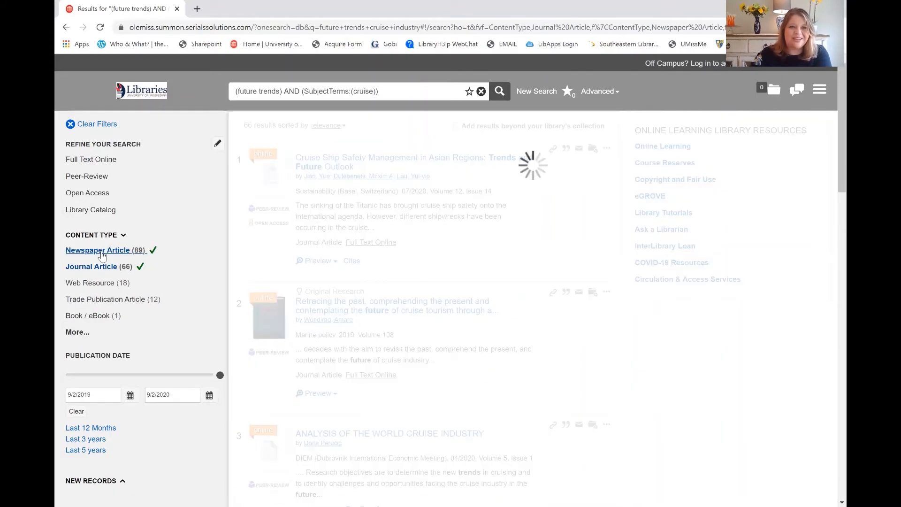
{"action": "left_click", "coordinate": [98, 269]}
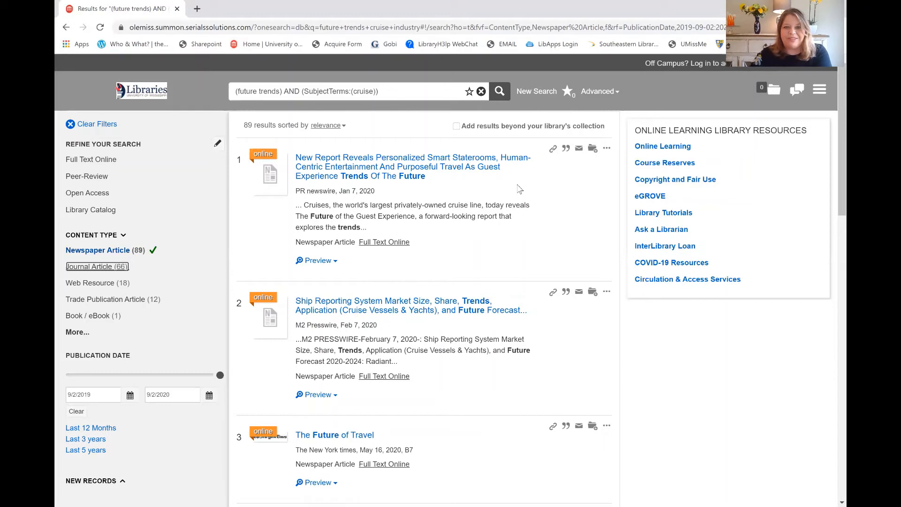
Step: Save "The Future of Travel" and "Ship Reporting System Market Size, Share, Trends" to the temporary folder of saved items
{"action": "left_click", "coordinate": [592, 429]}
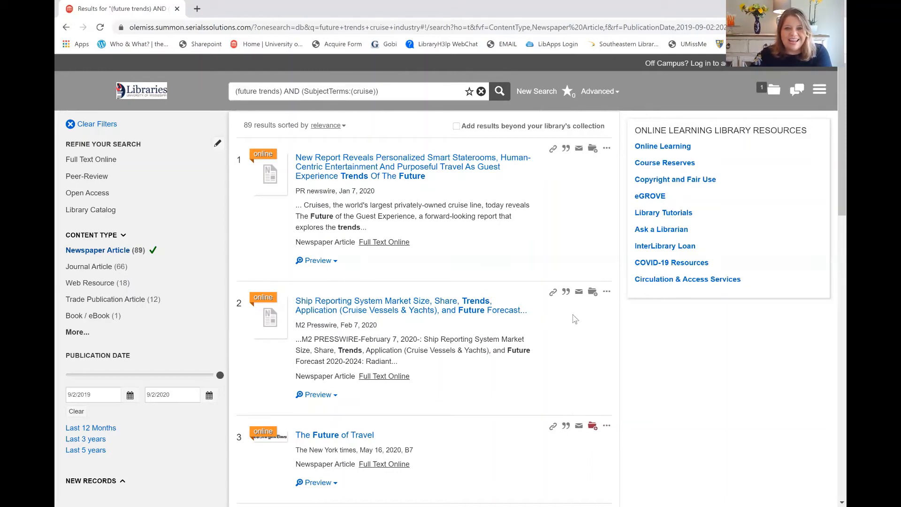
{"action": "left_click", "coordinate": [593, 293]}
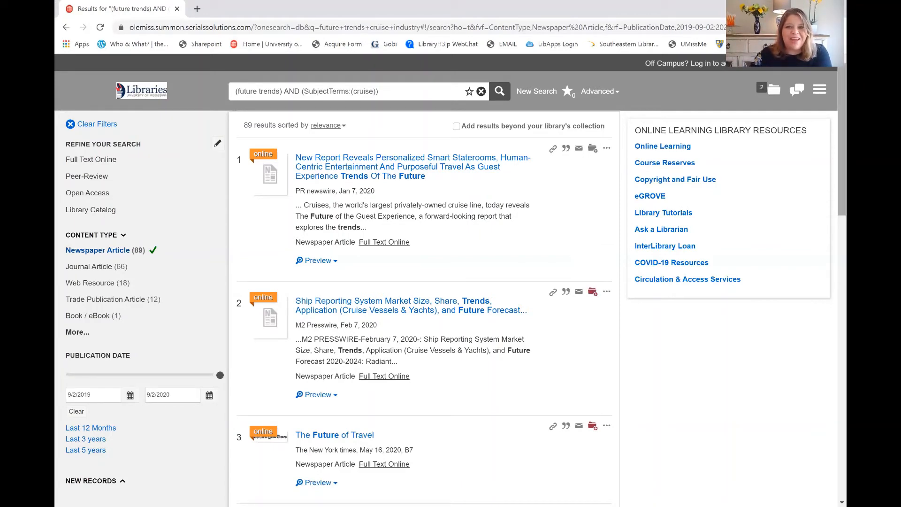
{"action": "mouse_move", "coordinate": [843, 187]}
{"action": "left_mouse_down"}
{"action": "mouse_move", "coordinate": [842, 198]}
{"action": "mouse_move", "coordinate": [843, 187]}
{"action": "left_mouse_up"}
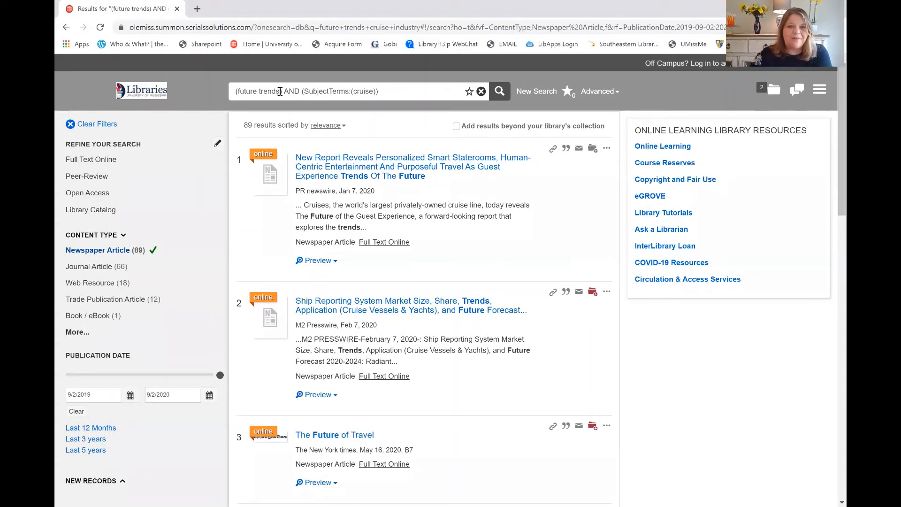
Step: Replace "future trends" with "forecasting" in the query, keeping the cruise subject term, and run the search
{"action": "left_click_drag", "start_coordinate": [281, 91], "coordinate": [239, 92]}
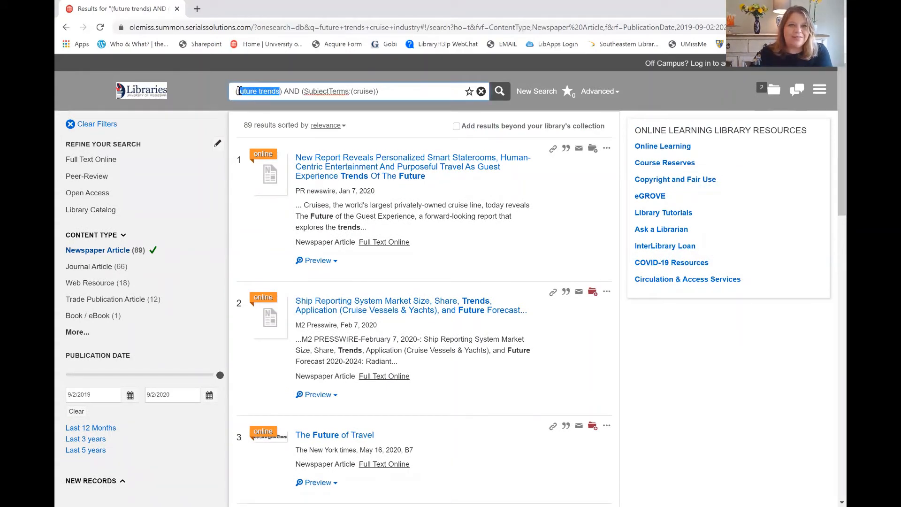
{"action": "key", "text": "BackSpace"}
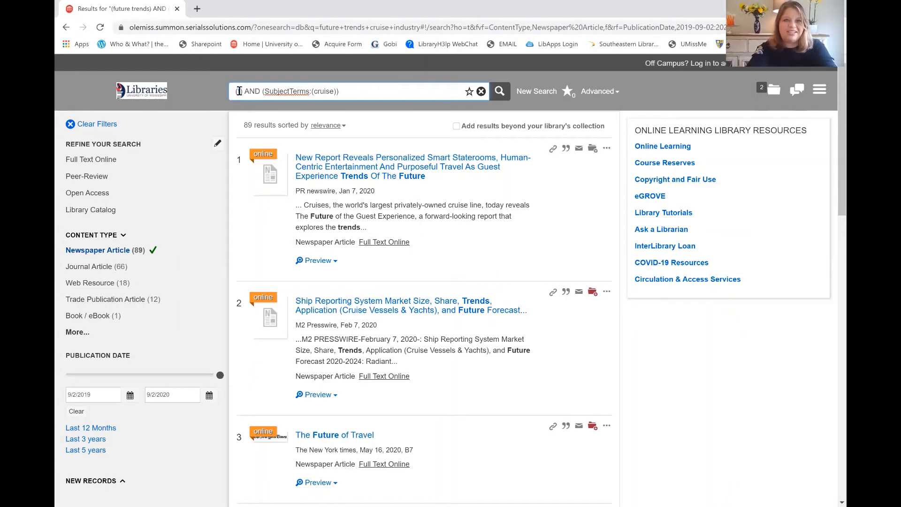
{"action": "type", "text": "forecs"}
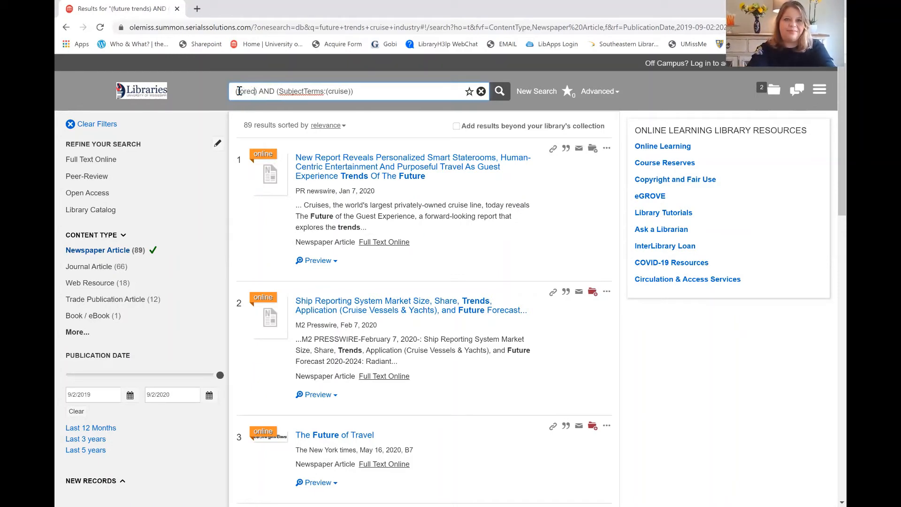
{"action": "key", "text": "BackSpace"}
{"action": "type", "text": "as"}
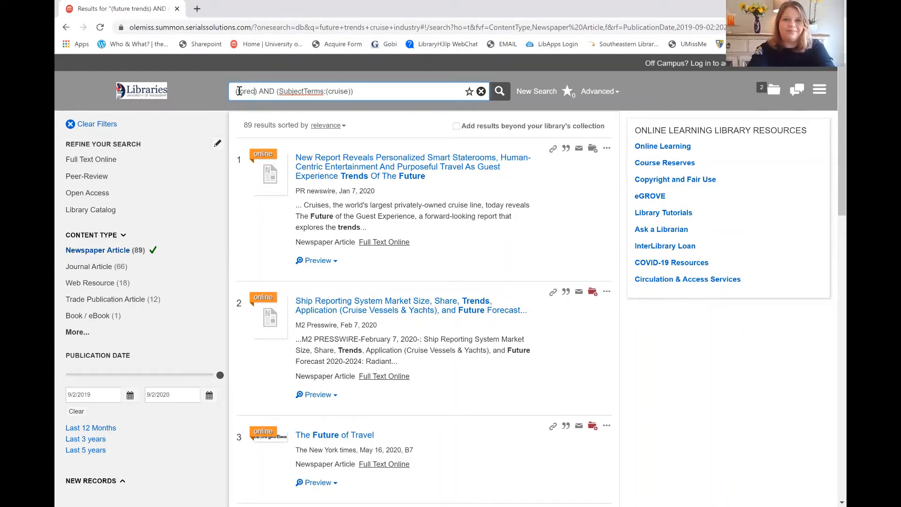
{"action": "type", "text": "ting"}
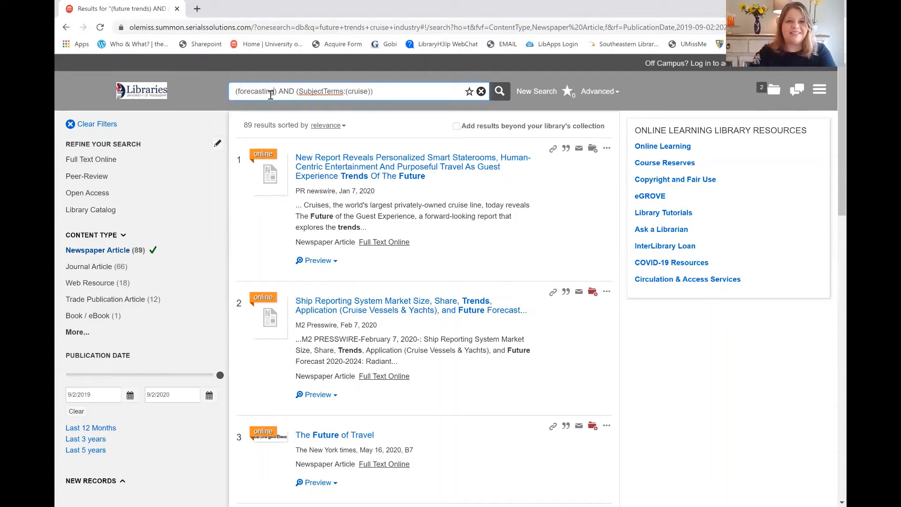
{"action": "left_click", "coordinate": [499, 92]}
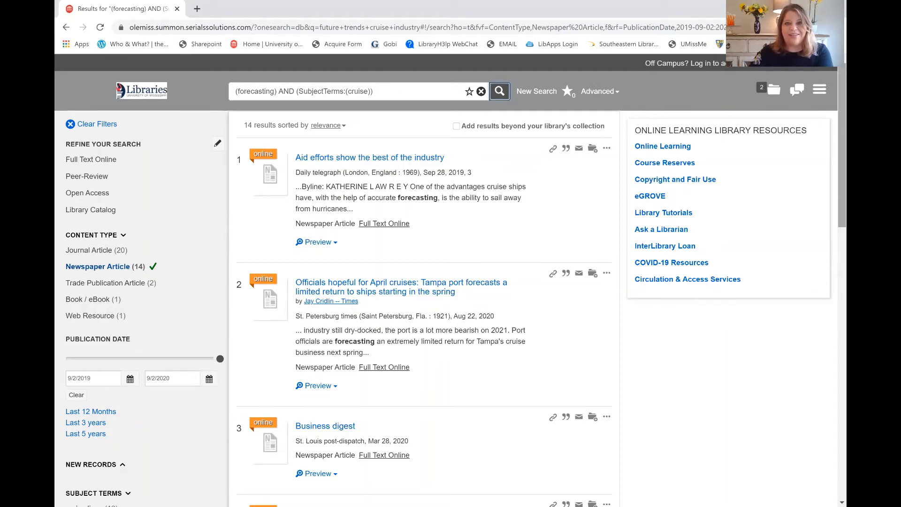
Step: Look through the newspaper articles found for forecasting and cruise, and return to the start of the list
{"action": "scroll", "coordinate": [450, 305], "scroll_direction": "down", "scroll_amount": 2}
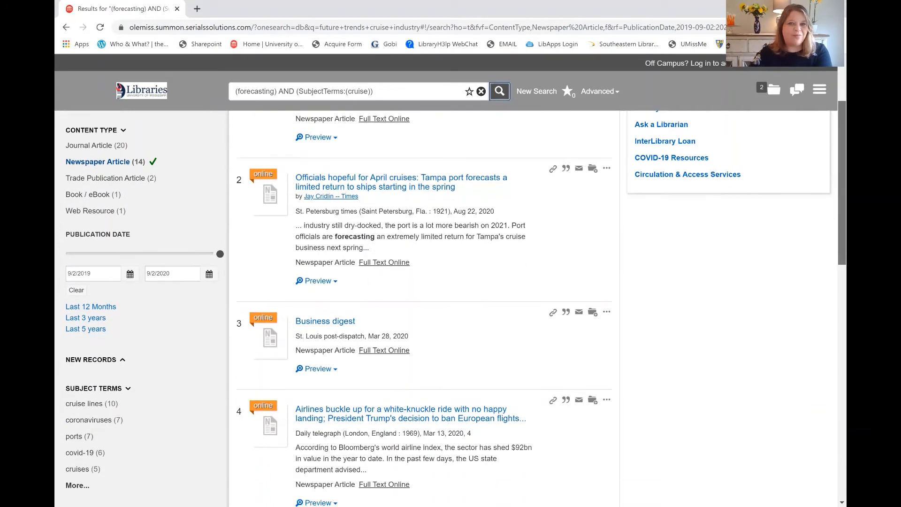
{"action": "scroll", "coordinate": [451, 305], "scroll_direction": "down", "scroll_amount": 4}
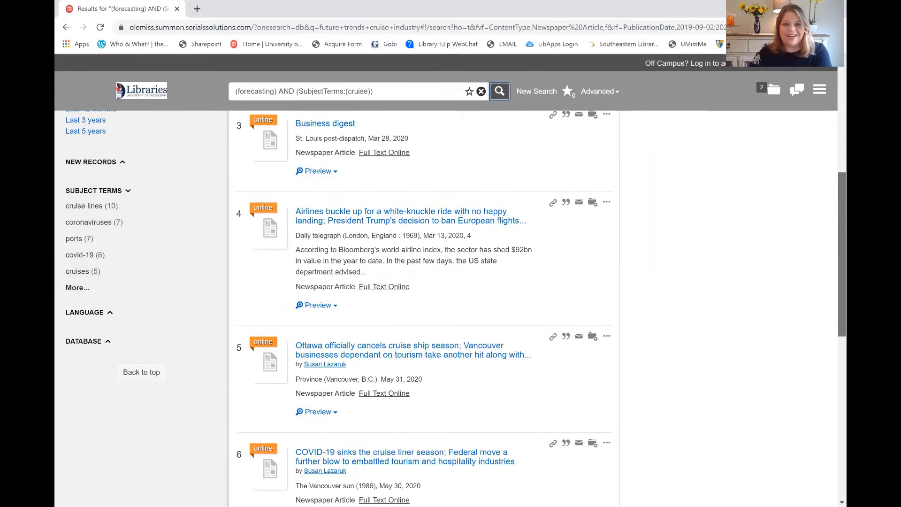
{"action": "left_click_drag", "start_coordinate": [843, 255], "coordinate": [842, 250]}
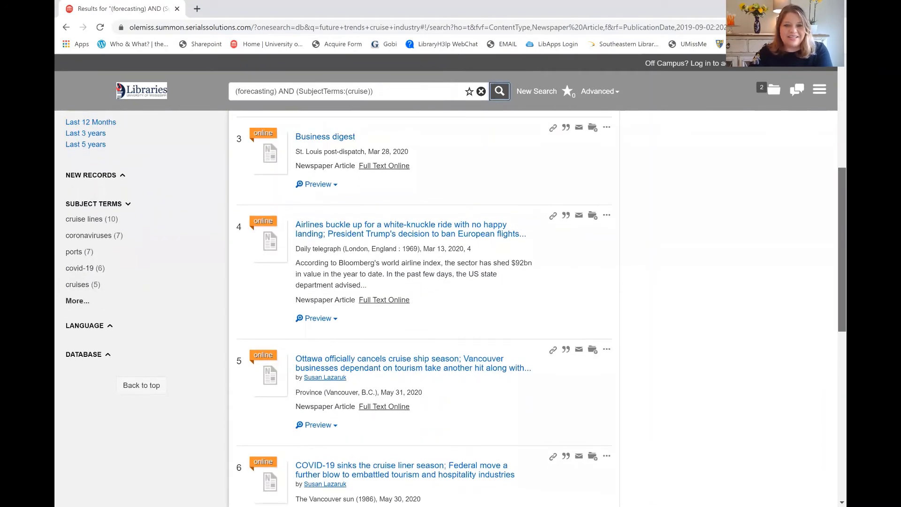
{"action": "scroll", "coordinate": [827, 356], "scroll_direction": "down", "scroll_amount": 4}
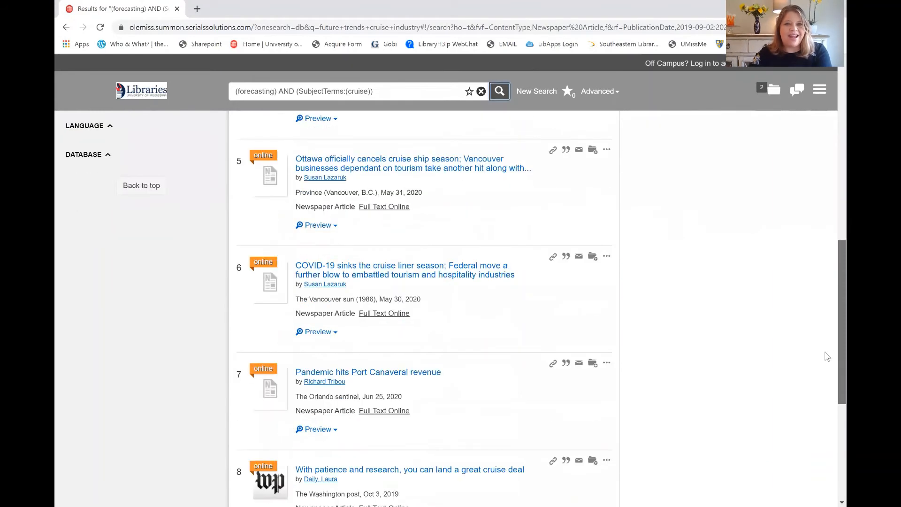
{"action": "scroll", "coordinate": [828, 357], "scroll_direction": "down", "scroll_amount": 1}
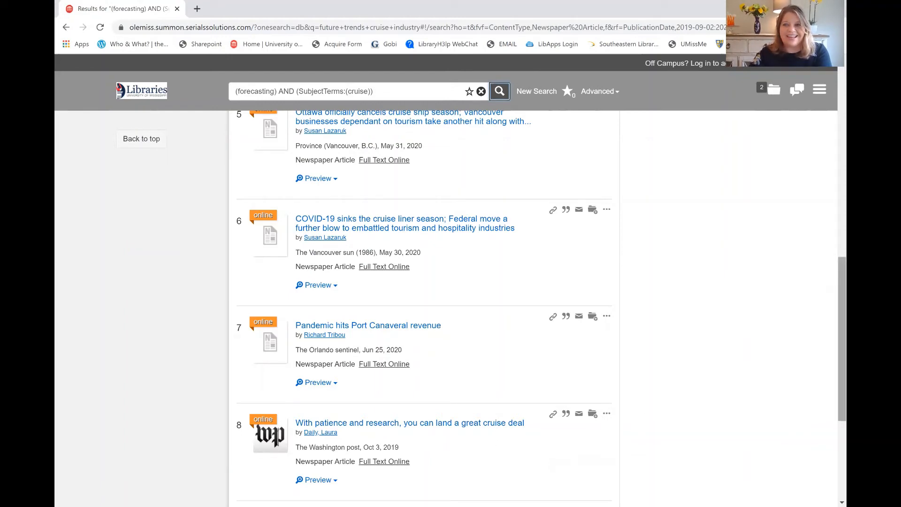
{"action": "left_click_drag", "start_coordinate": [843, 339], "coordinate": [842, 145]}
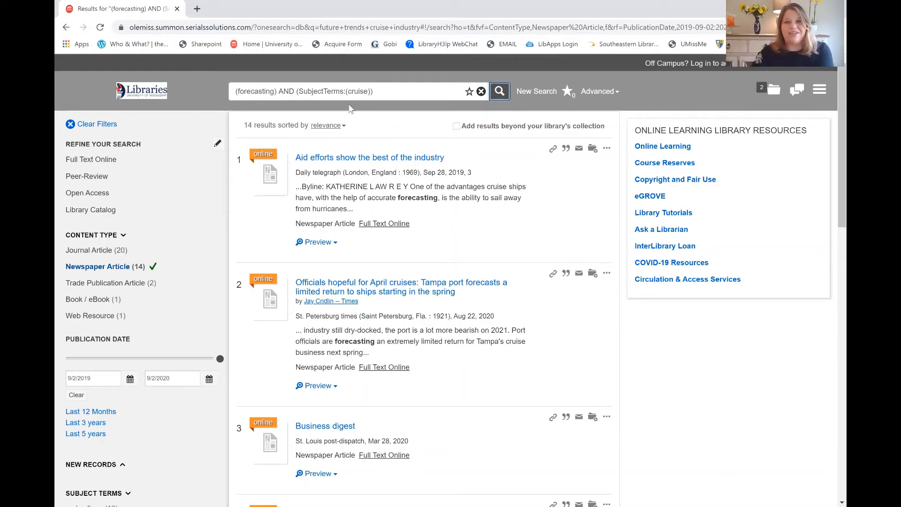
Step: In the advanced search, make the first row search Subject Terms for "trends" and change the second row's term to "hotels"
{"action": "left_click", "coordinate": [598, 91]}
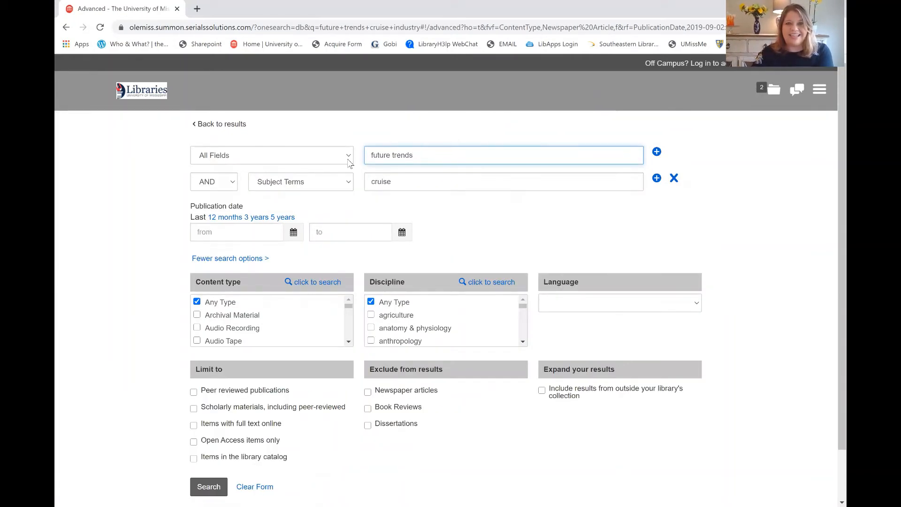
{"action": "left_click", "coordinate": [350, 159]}
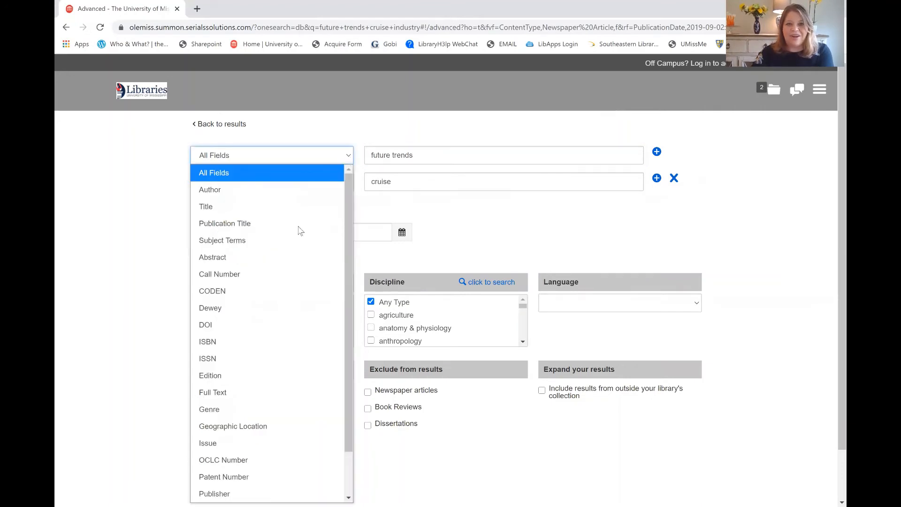
{"action": "left_click", "coordinate": [293, 239]}
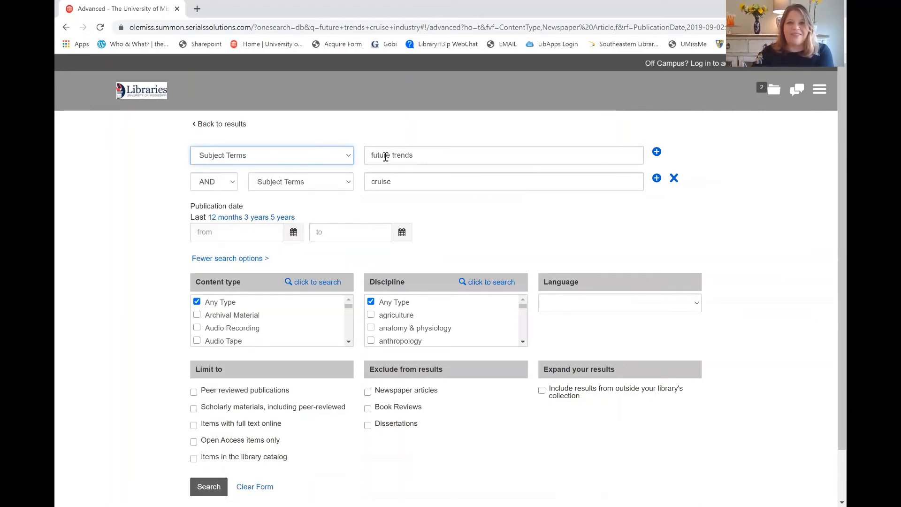
{"action": "double_click", "coordinate": [385, 157]}
{"action": "key", "text": "BackSpace"}
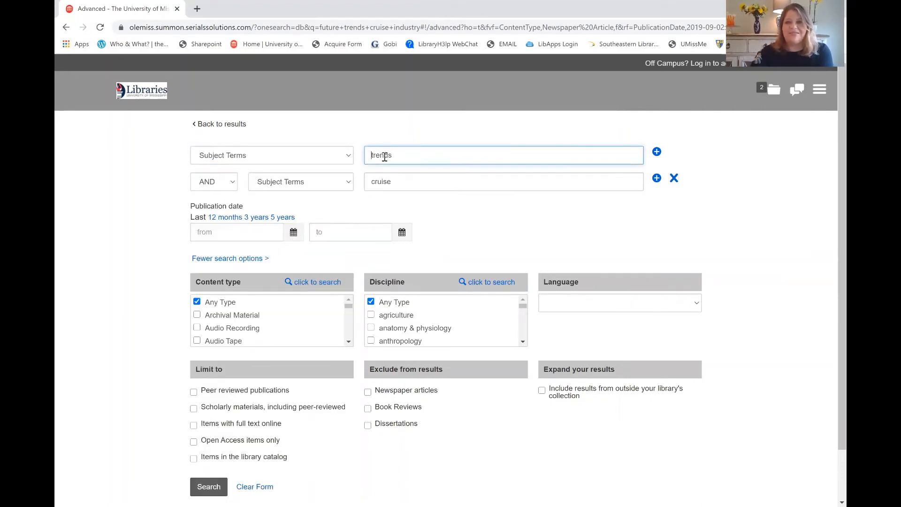
{"action": "double_click", "coordinate": [382, 182]}
{"action": "type", "text": "hotels"}
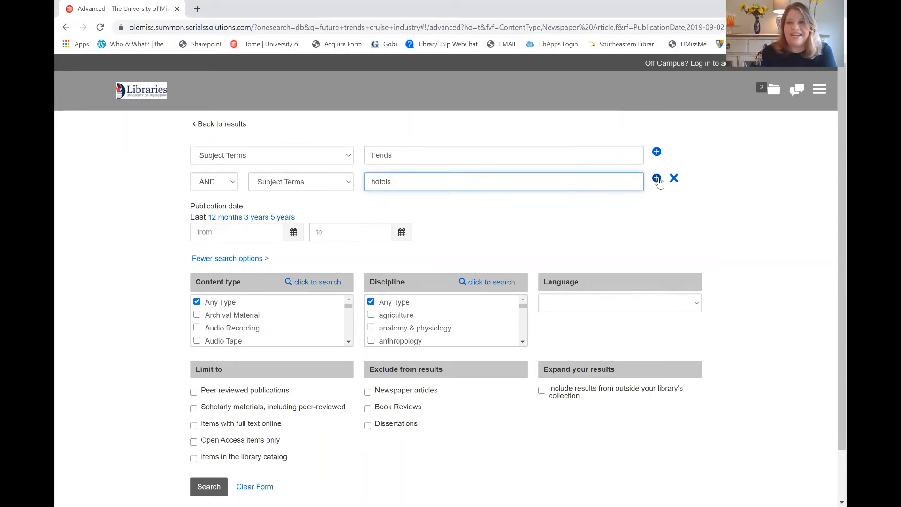
Step: Add a third Subject Terms row for "pandemic" joined with AND, and run the advanced search
{"action": "left_click", "coordinate": [657, 179]}
{"action": "left_click", "coordinate": [484, 211]}
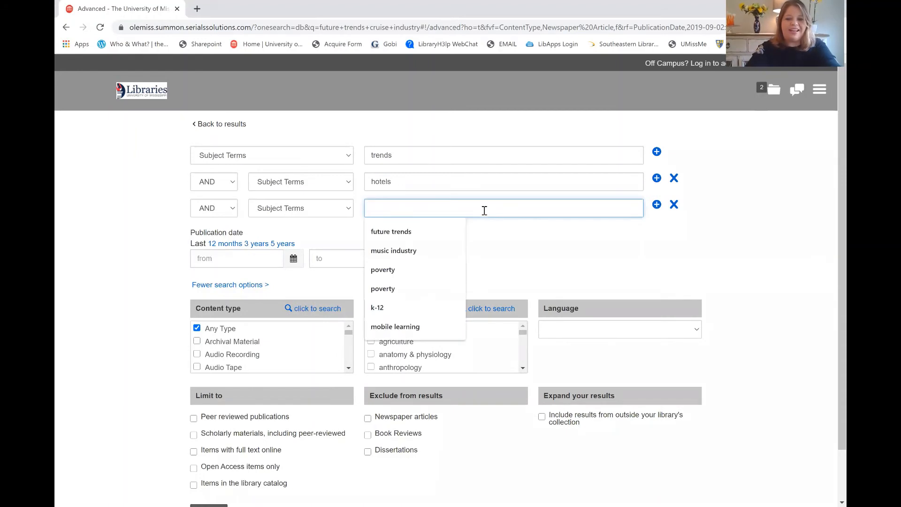
{"action": "type", "text": "pandemic"}
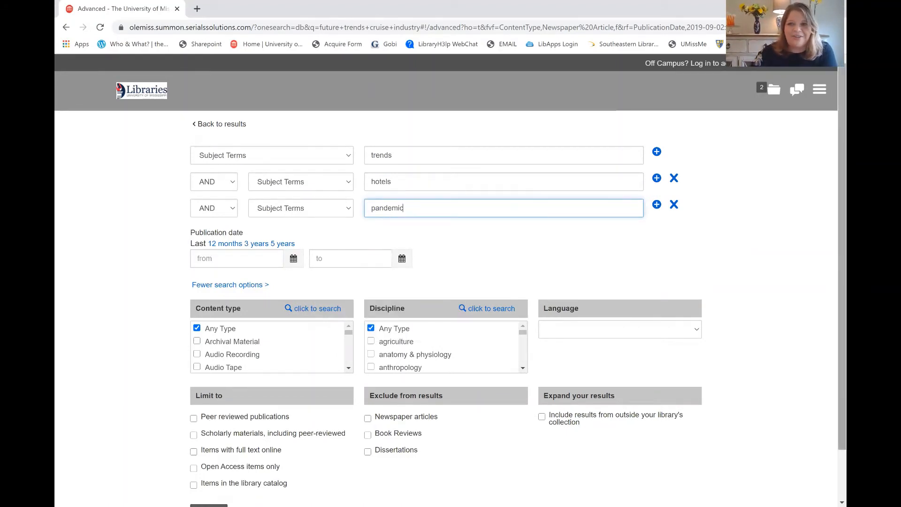
{"action": "scroll", "coordinate": [842, 281], "scroll_direction": "down", "scroll_amount": 1}
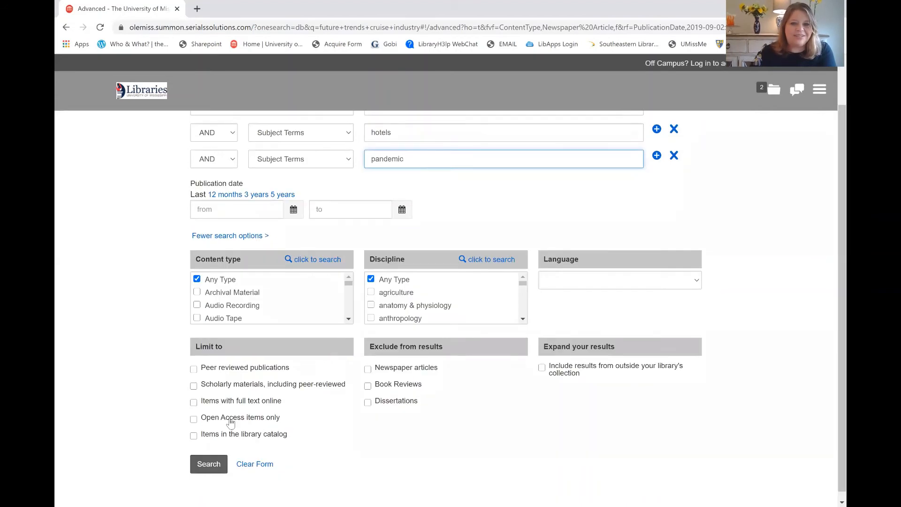
{"action": "left_click", "coordinate": [206, 464]}
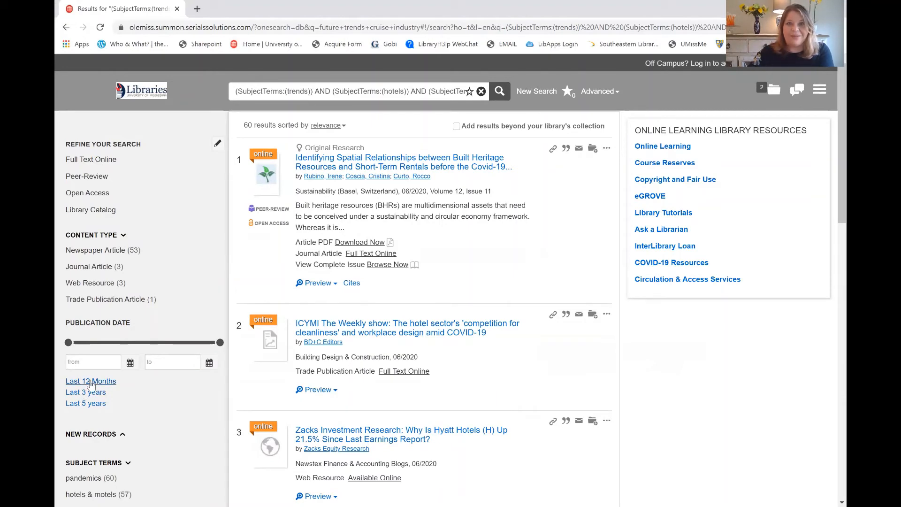
Step: Limit the results to the last 12 months and save "ICYMI The Weekly show" to the temporary folder of saved items
{"action": "left_click", "coordinate": [91, 382]}
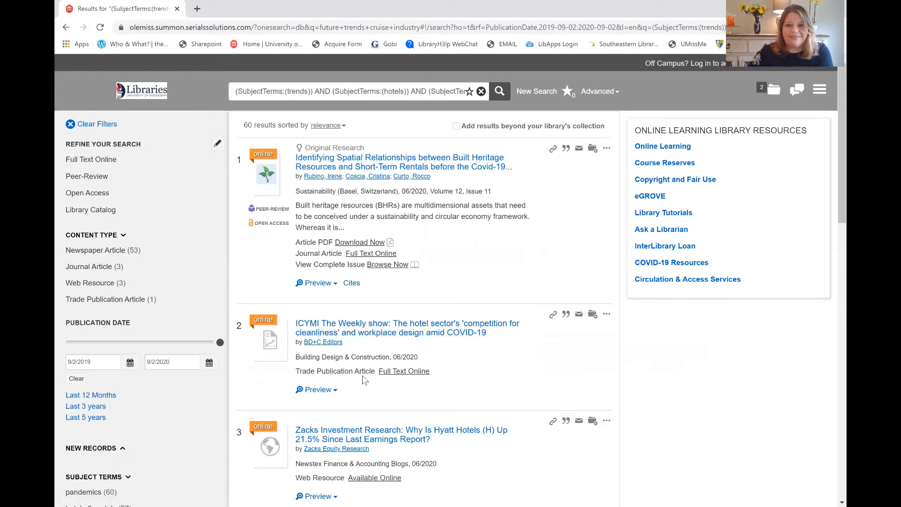
{"action": "left_click", "coordinate": [593, 314]}
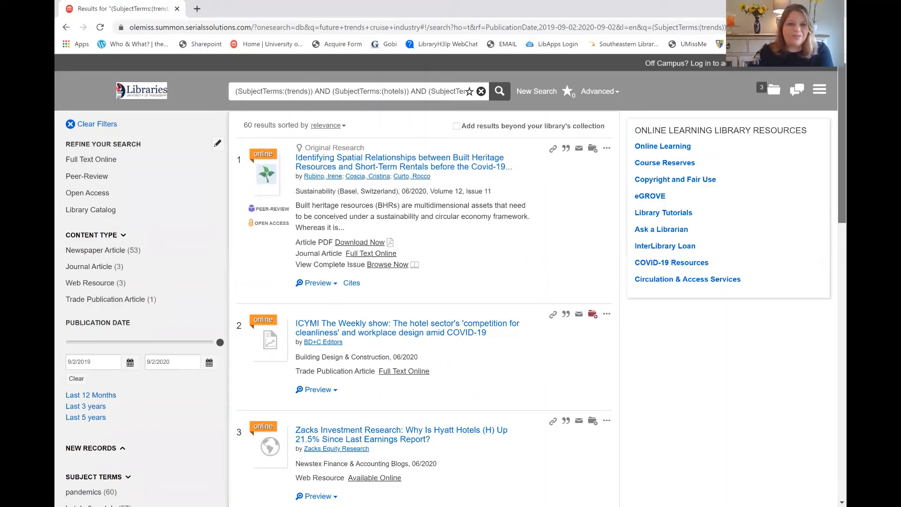
{"action": "scroll", "coordinate": [450, 309], "scroll_direction": "down", "scroll_amount": 1}
{"action": "scroll", "coordinate": [824, 258], "scroll_direction": "down", "scroll_amount": 5}
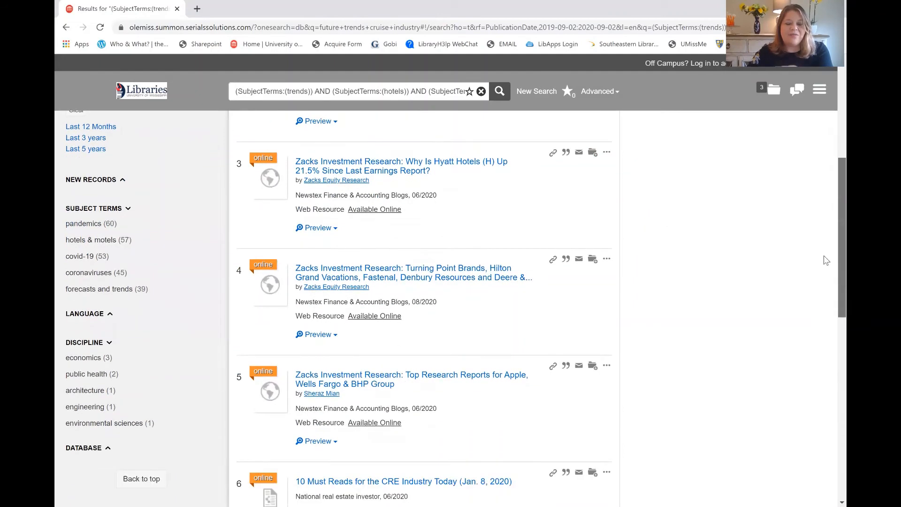
{"action": "scroll", "coordinate": [825, 259], "scroll_direction": "down", "scroll_amount": 1}
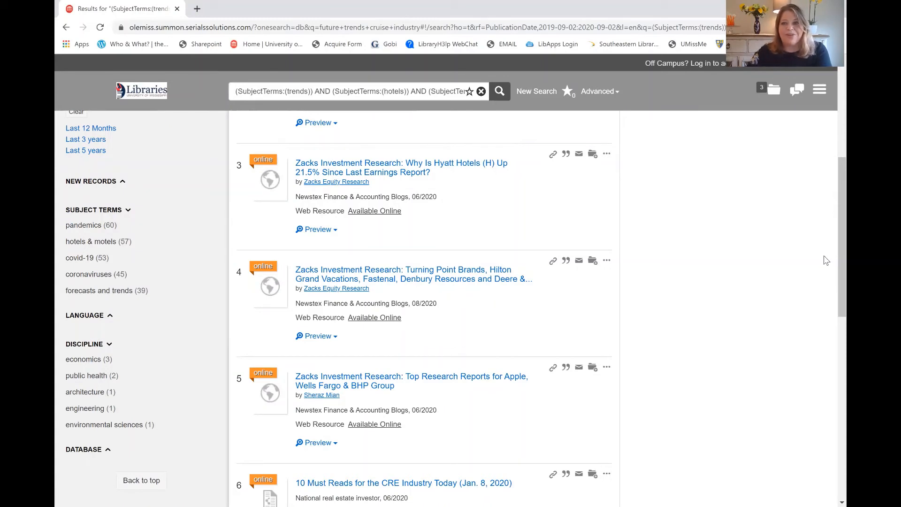
{"action": "left_click_drag", "start_coordinate": [842, 258], "coordinate": [843, 165]}
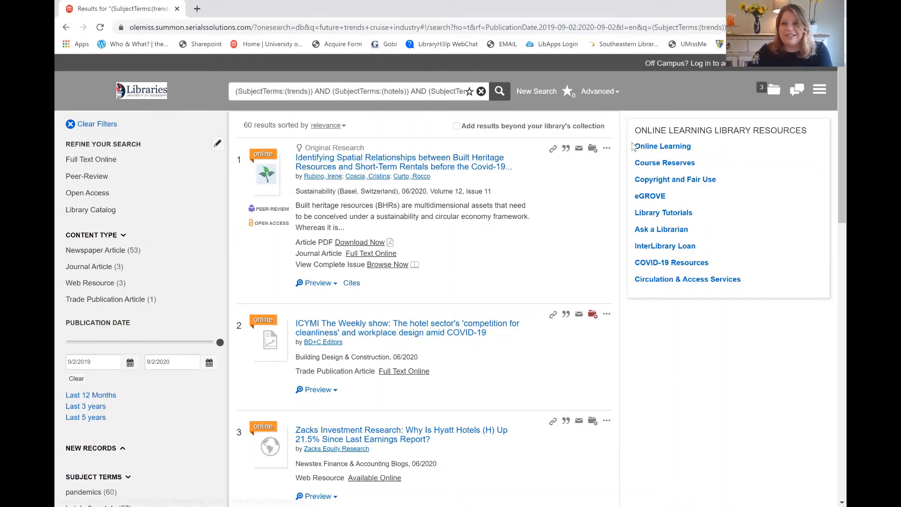
Step: Open the saved items folder and format its entries as APA (American Psychological Assoc.) citations
{"action": "left_click", "coordinate": [772, 91]}
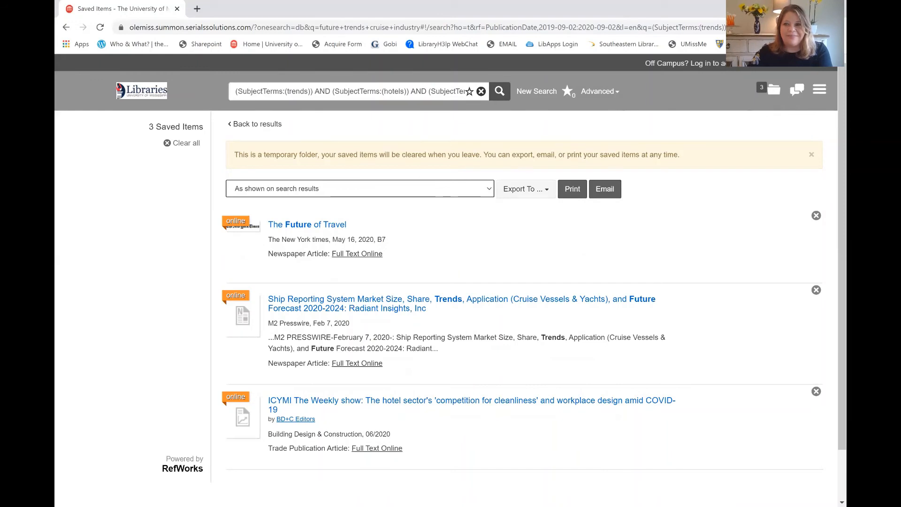
{"action": "left_click", "coordinate": [490, 190]}
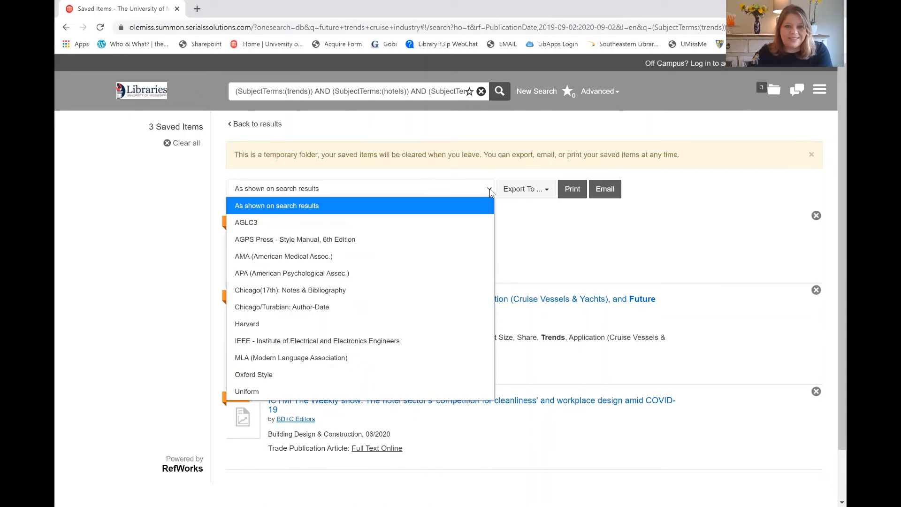
{"action": "left_click", "coordinate": [370, 274]}
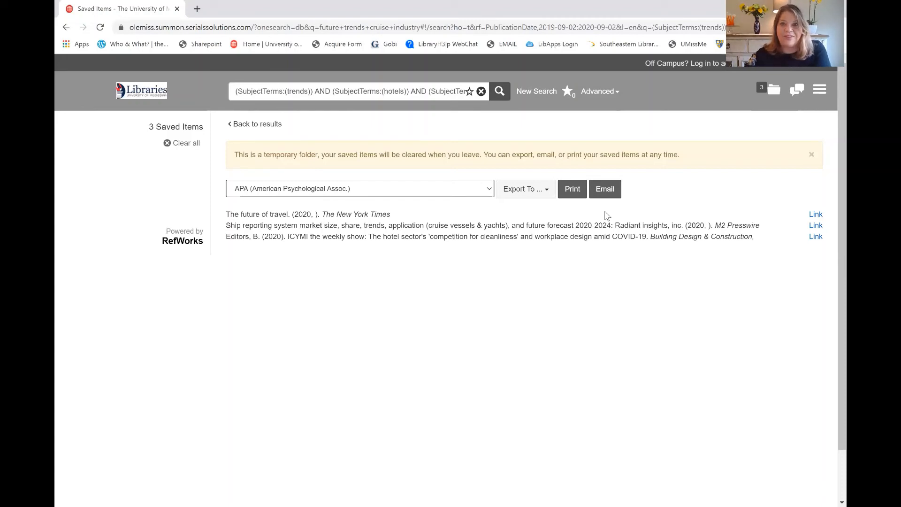
Step: Prepare an e-mail of the saved citations with the recipient's e-mail address and the robot check completed, and return to the search results
{"action": "left_click", "coordinate": [610, 192]}
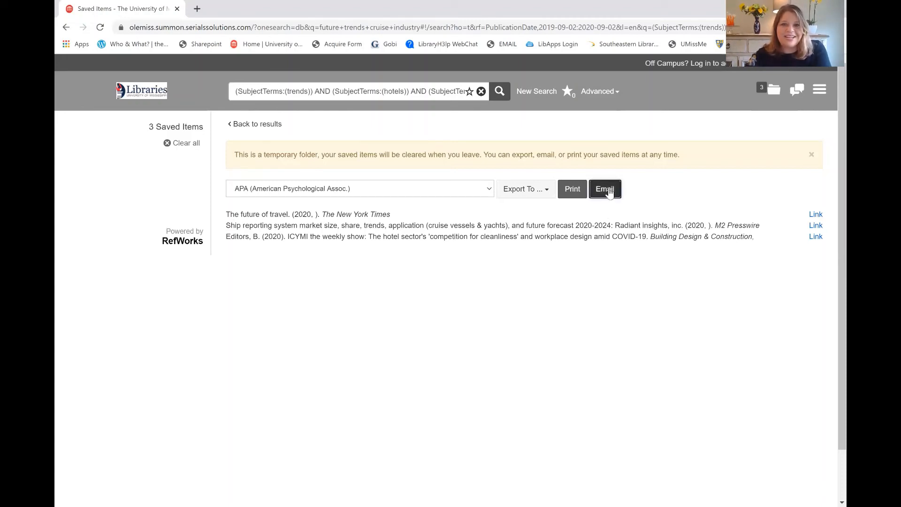
{"action": "left_click", "coordinate": [510, 225]}
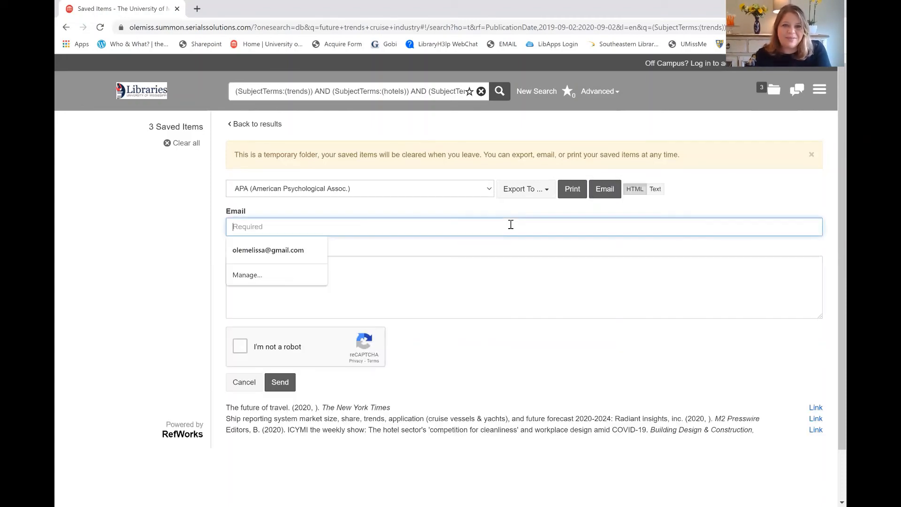
{"action": "left_click", "coordinate": [299, 251]}
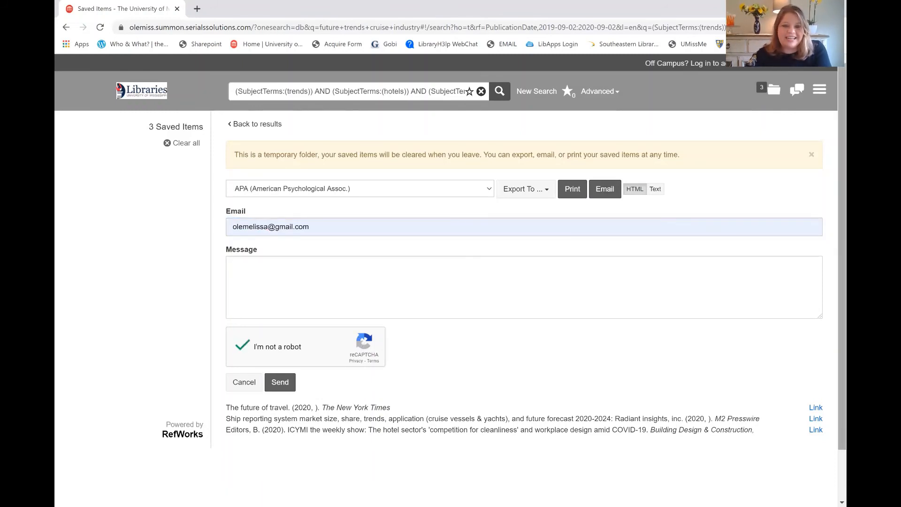
{"action": "scroll", "coordinate": [519, 161], "scroll_direction": "down", "scroll_amount": 1}
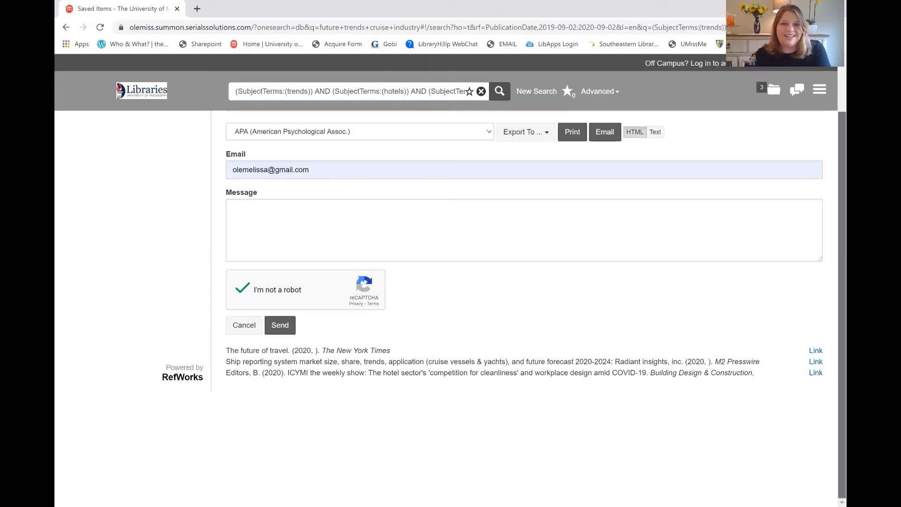
{"action": "scroll", "coordinate": [843, 188], "scroll_direction": "up", "scroll_amount": 1}
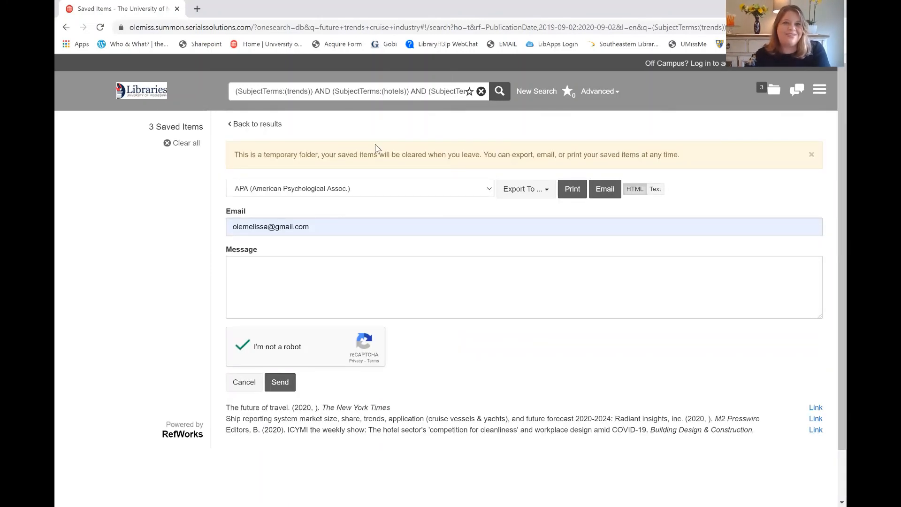
{"action": "left_click", "coordinate": [266, 125]}
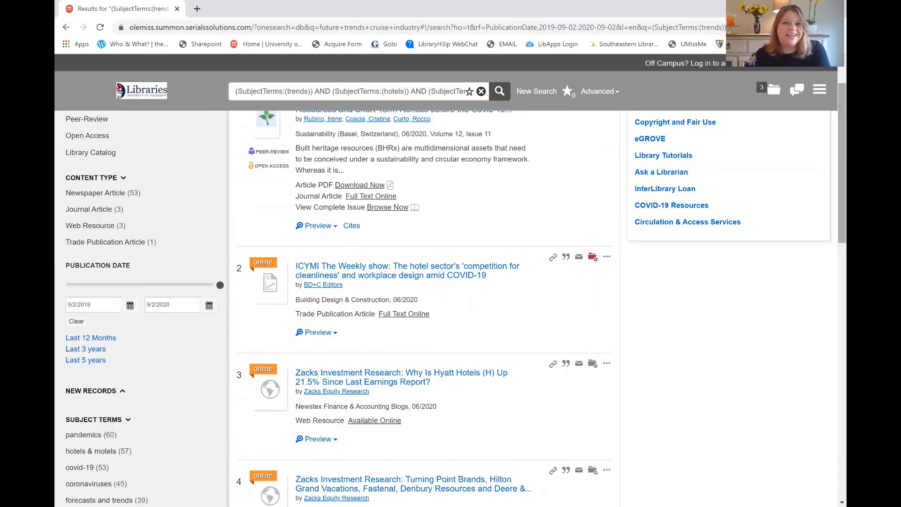
Step: Leave the search results and return to the University of Mississippi Libraries home page
{"action": "left_click", "coordinate": [138, 93]}
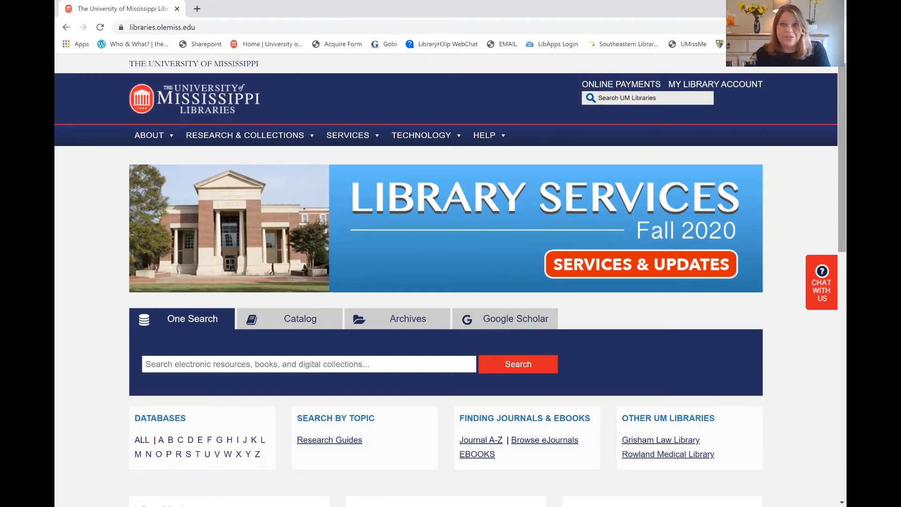
{"action": "scroll", "coordinate": [450, 281], "scroll_direction": "down", "scroll_amount": 1}
{"action": "scroll", "coordinate": [449, 280], "scroll_direction": "down", "scroll_amount": 1}
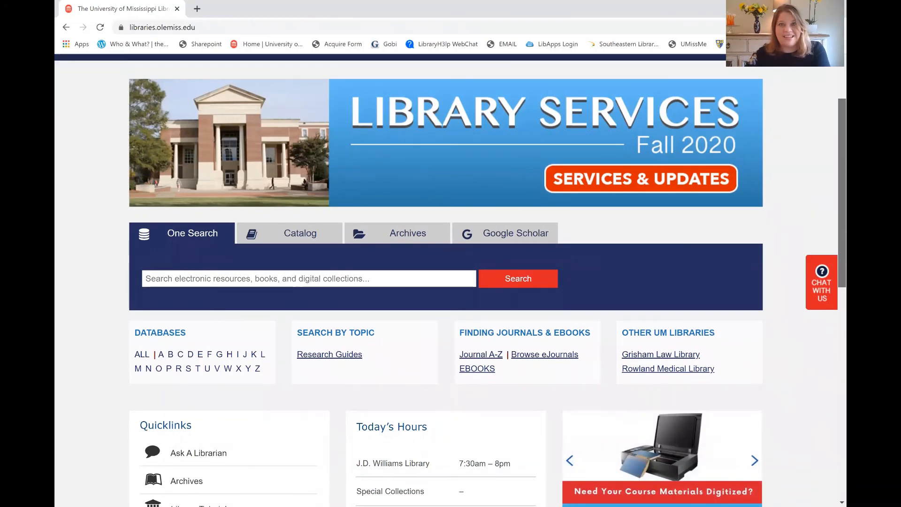
{"action": "scroll", "coordinate": [450, 281], "scroll_direction": "down", "scroll_amount": 1}
{"action": "scroll", "coordinate": [450, 280], "scroll_direction": "down", "scroll_amount": 2}
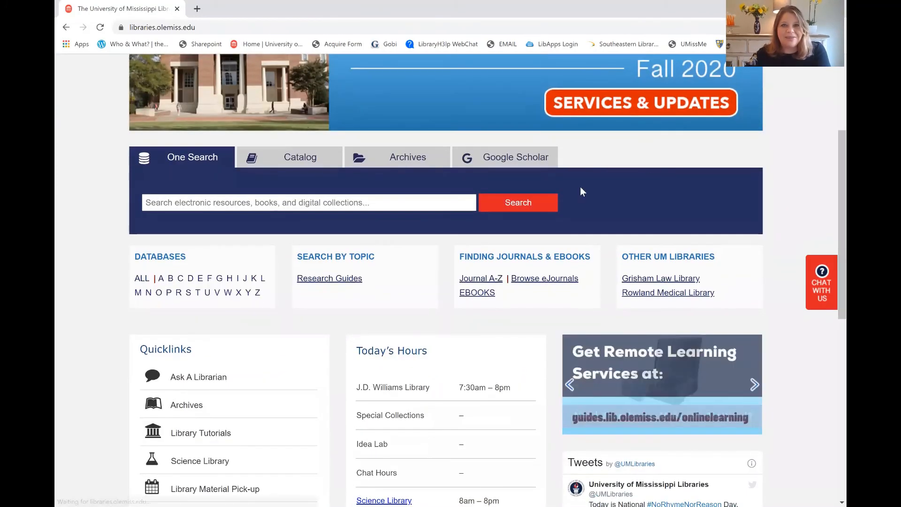
Step: Open the Chat With Us box for the Main Library to view it, and close it again
{"action": "left_click", "coordinate": [822, 284]}
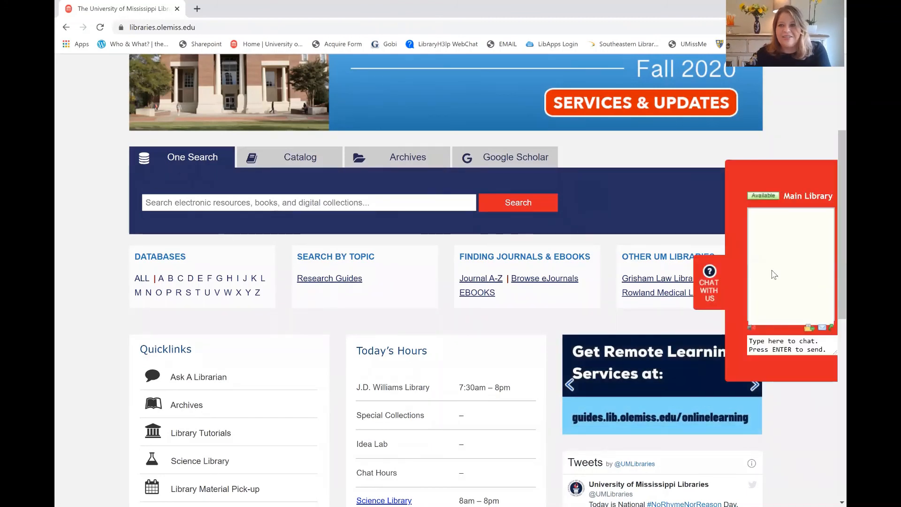
{"action": "left_click", "coordinate": [695, 259]}
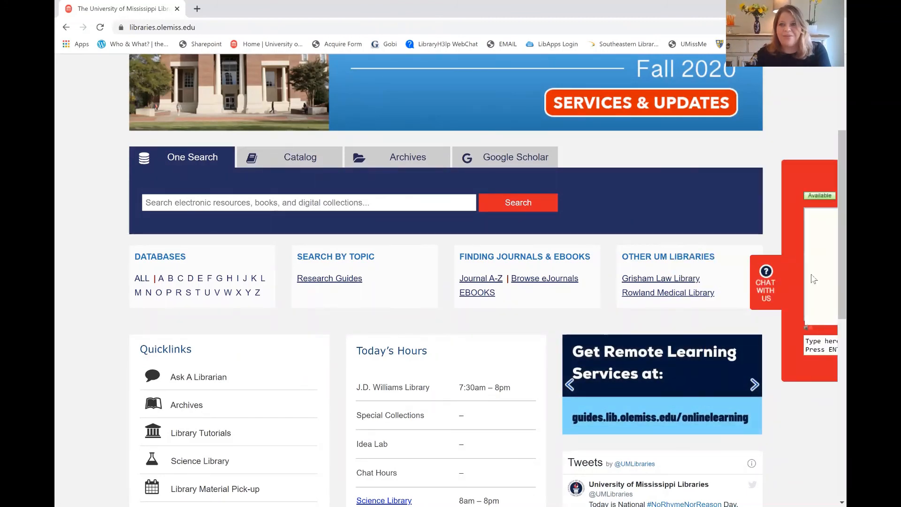
{"action": "left_click", "coordinate": [825, 283]}
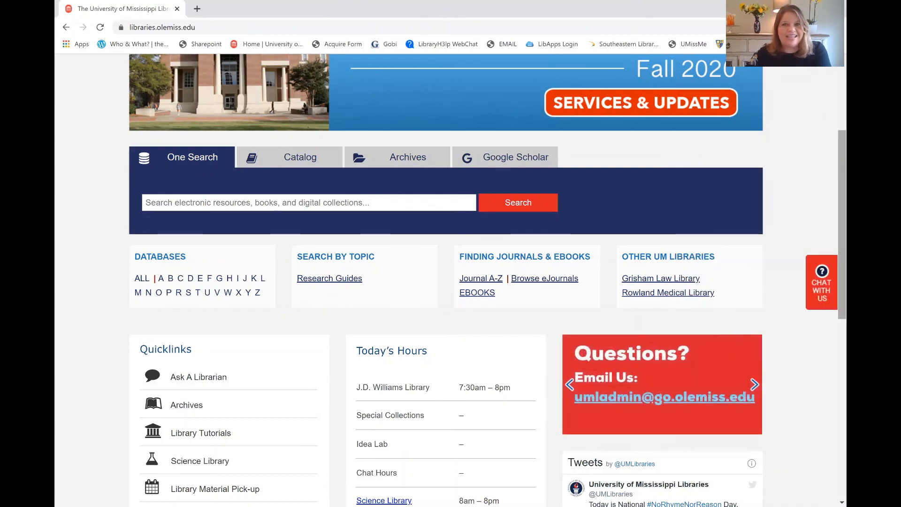
Step: Open the Subject Liaisons page from the home page's Quicklinks
{"action": "scroll", "coordinate": [446, 281], "scroll_direction": "down", "scroll_amount": 3}
{"action": "scroll", "coordinate": [446, 282], "scroll_direction": "down", "scroll_amount": 2}
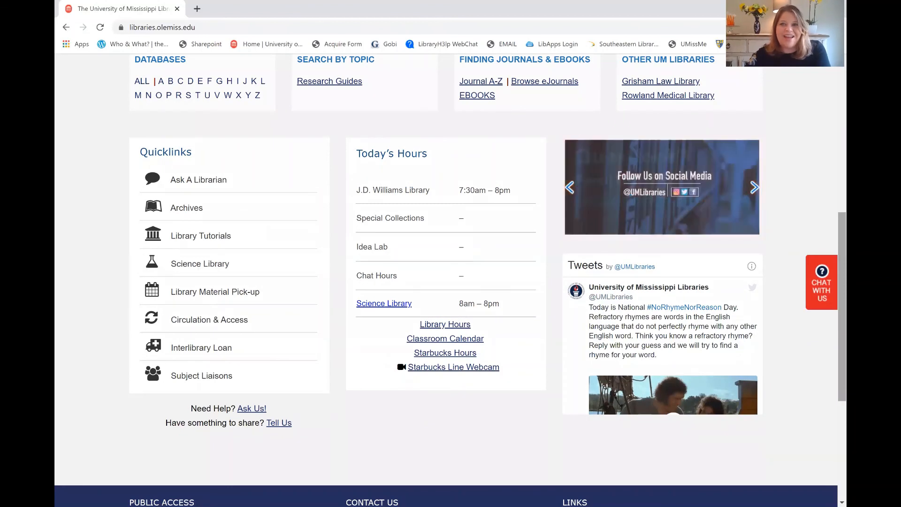
{"action": "left_click", "coordinate": [825, 290]}
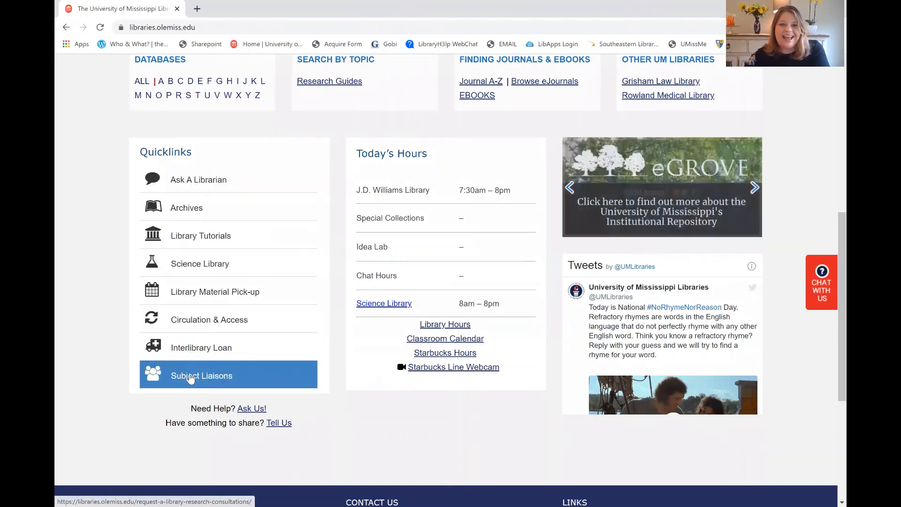
{"action": "left_click", "coordinate": [207, 379]}
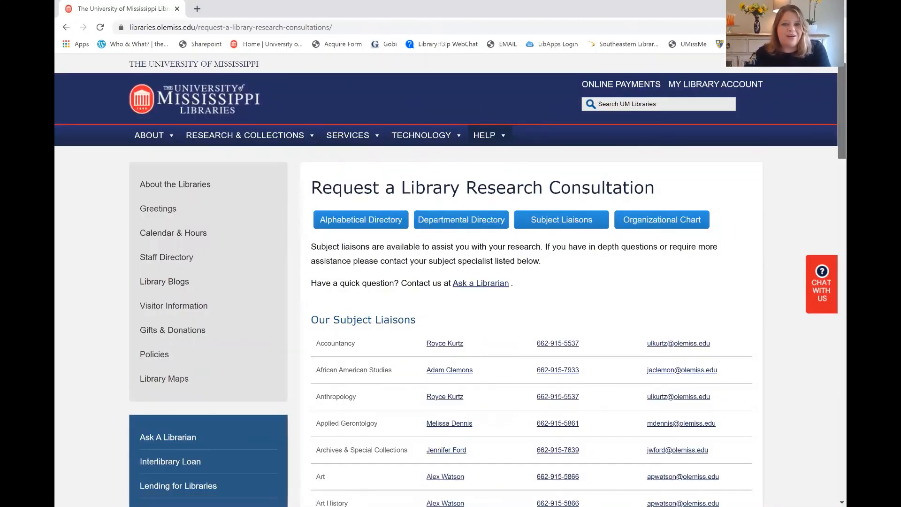
Step: Find Hospitality Management in the subject liaisons list and open the profile of its liaison
{"action": "scroll", "coordinate": [451, 282], "scroll_direction": "down", "scroll_amount": 4}
{"action": "scroll", "coordinate": [177, 80], "scroll_direction": "down", "scroll_amount": 4}
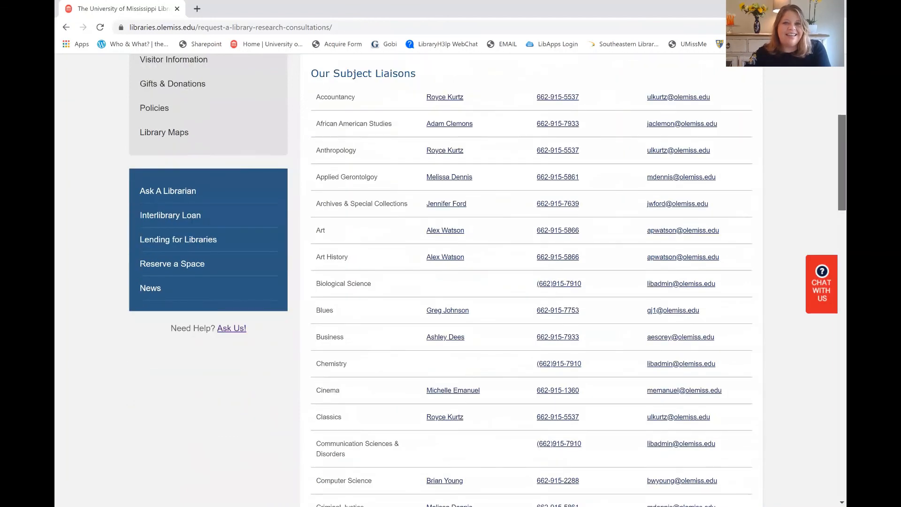
{"action": "scroll", "coordinate": [451, 281], "scroll_direction": "down", "scroll_amount": 1}
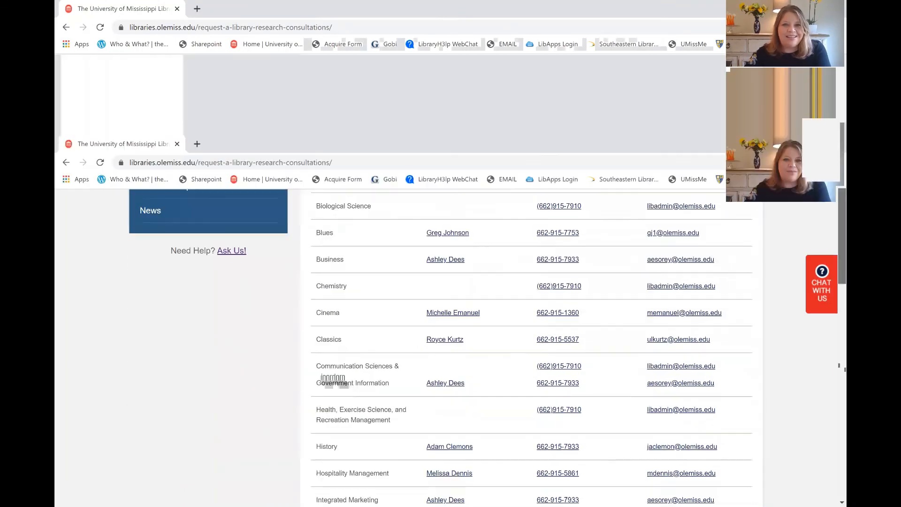
{"action": "scroll", "coordinate": [451, 281], "scroll_direction": "down", "scroll_amount": 2}
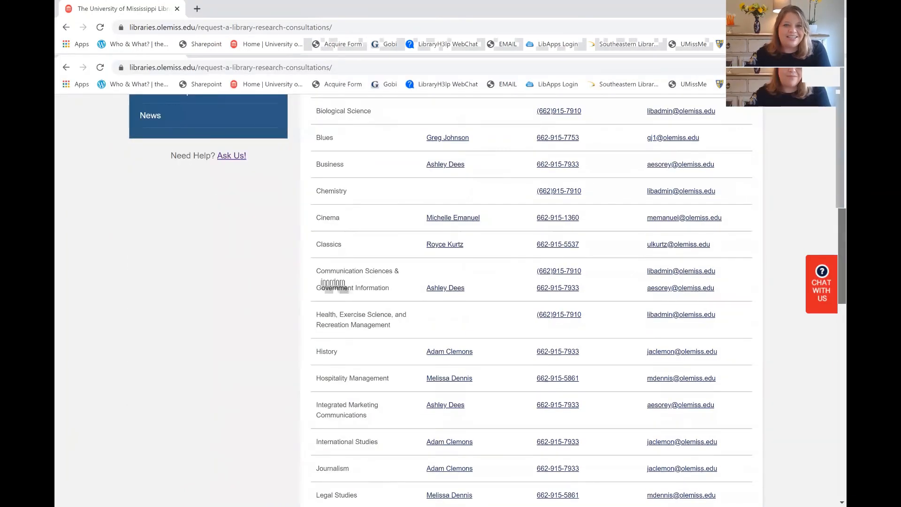
{"action": "scroll", "coordinate": [446, 261], "scroll_direction": "down", "scroll_amount": 3}
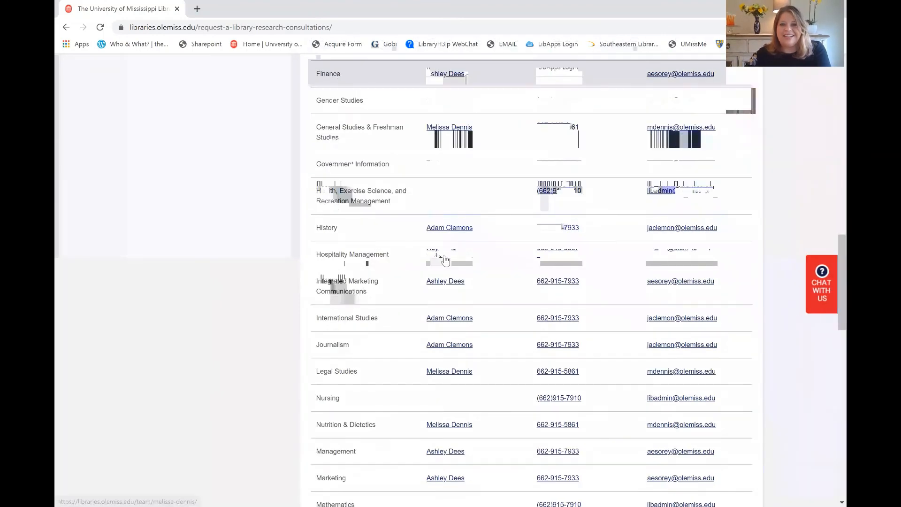
{"action": "left_click", "coordinate": [448, 258]}
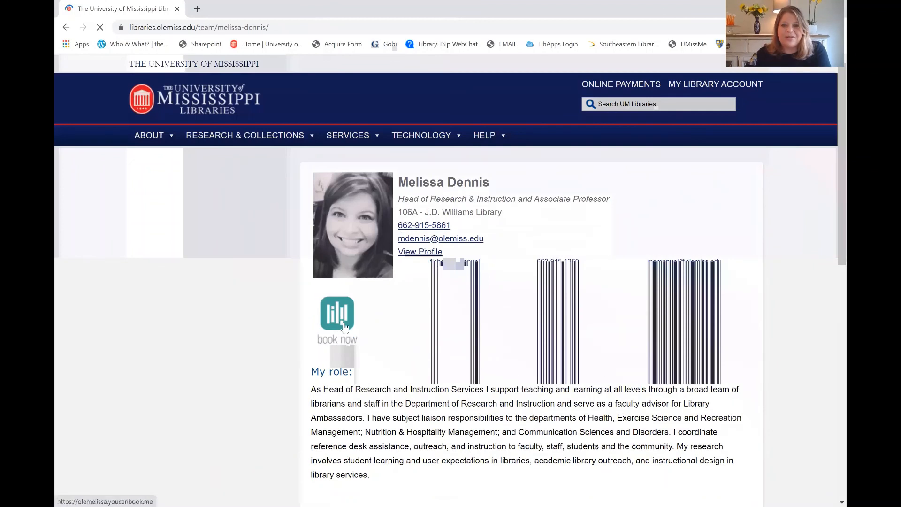
Step: View the liaison's appointment booking calendar, and return to the profile to look at the contact e-mail address
{"action": "left_click", "coordinate": [342, 328]}
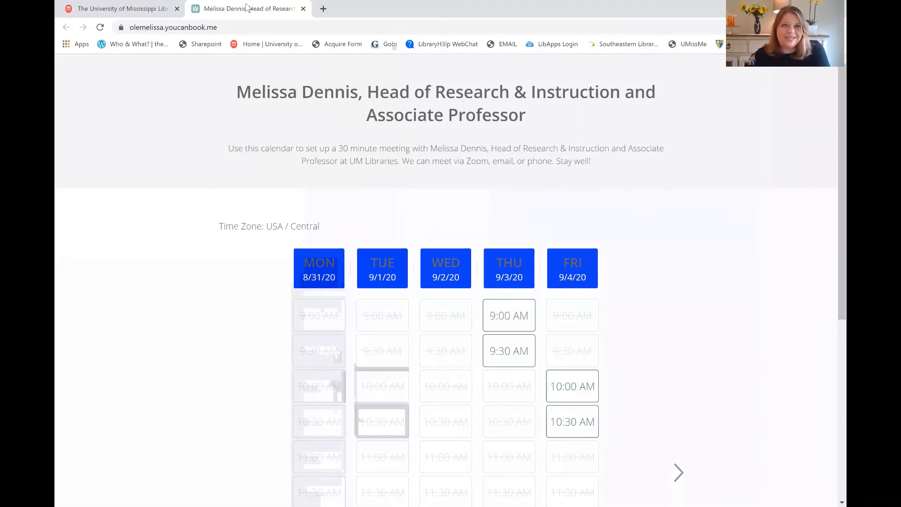
{"action": "left_click", "coordinate": [136, 13]}
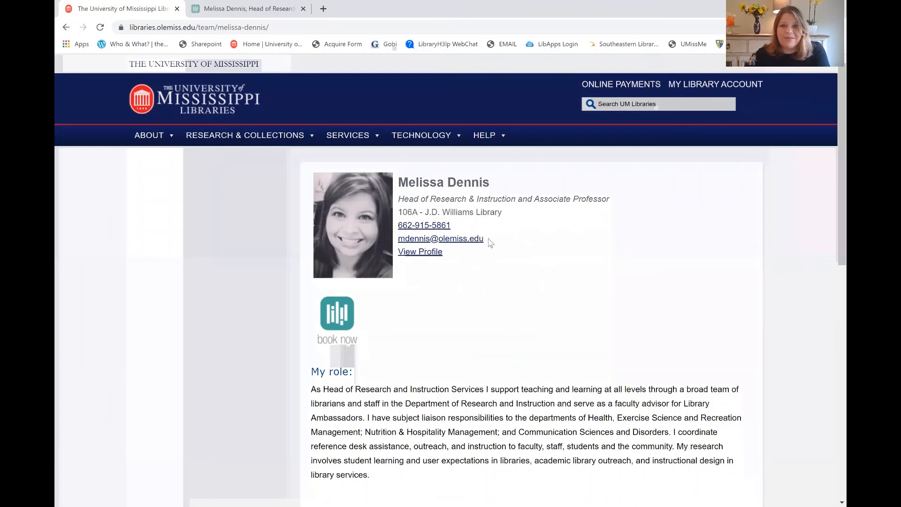
{"action": "left_click_drag", "start_coordinate": [484, 238], "coordinate": [396, 241]}
{"action": "left_click", "coordinate": [510, 281]}
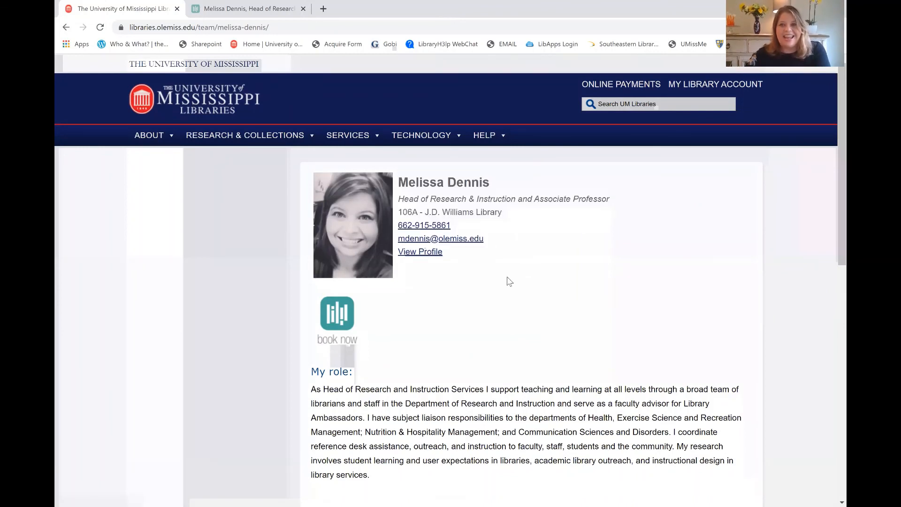